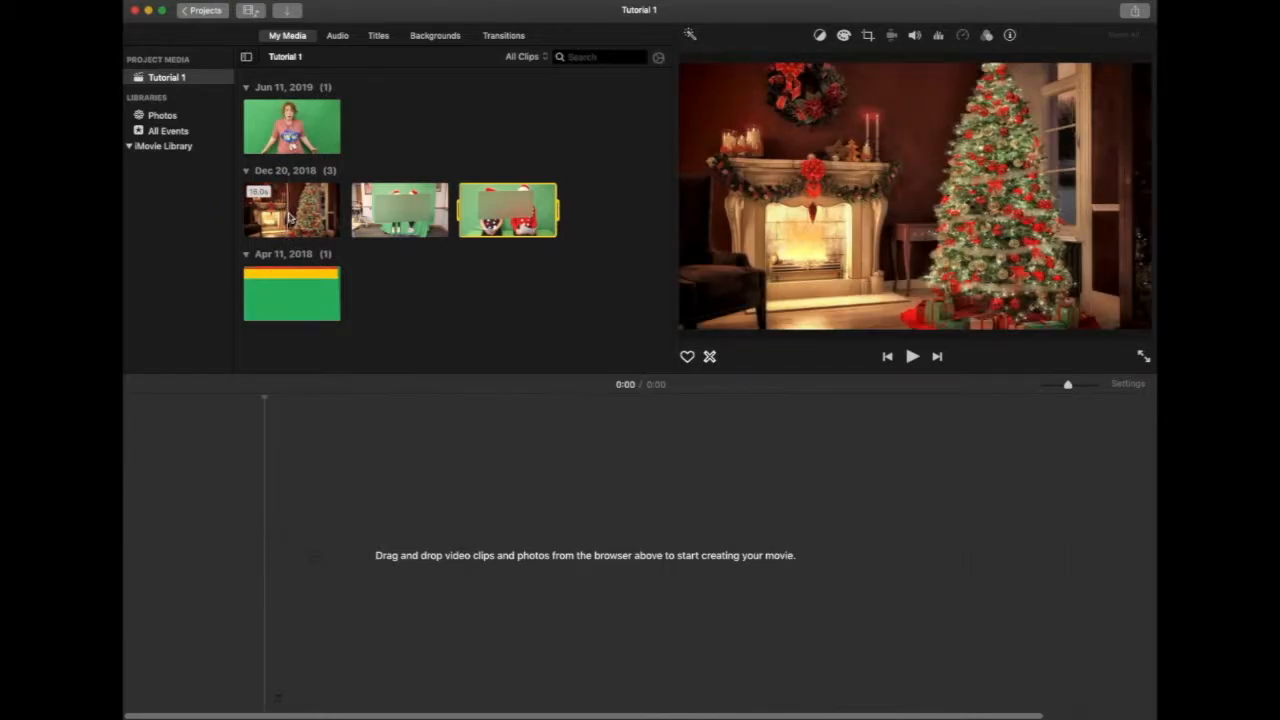
Add the fireplace clip to the timeline and place the wide green-screen clip above it, aligned with its start
{"action": "left_click", "coordinate": [290, 225]}
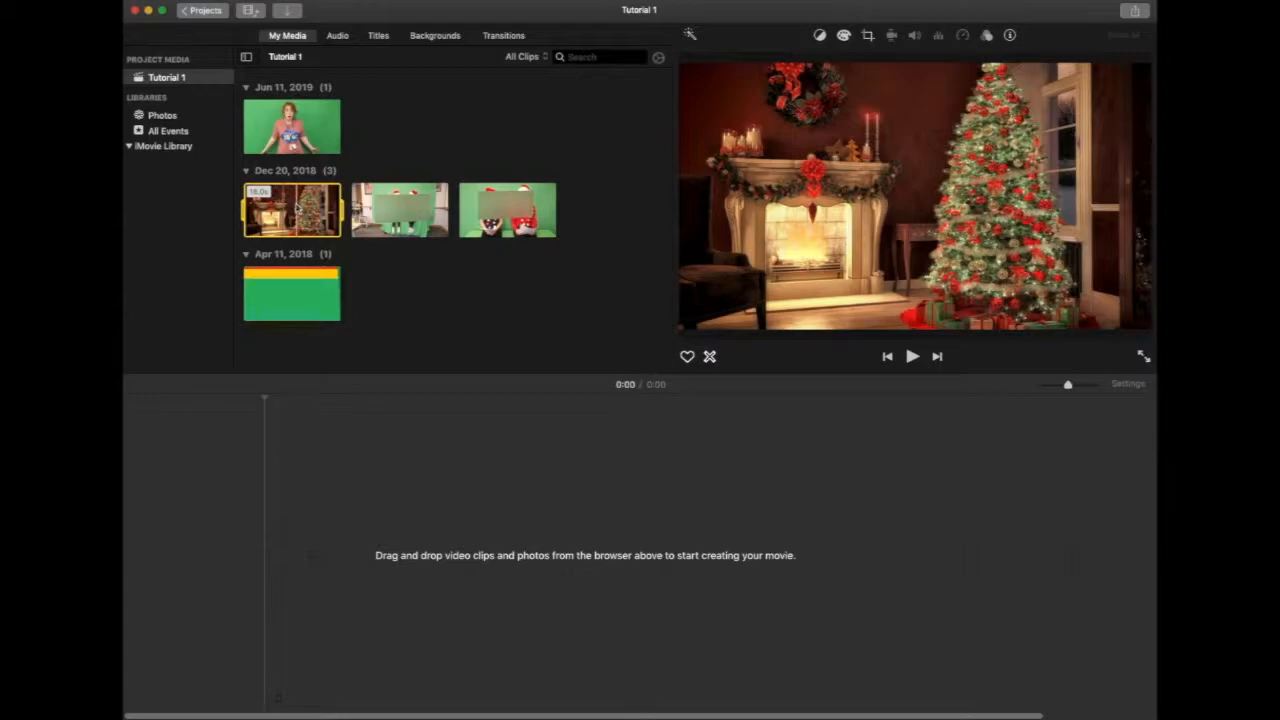
{"action": "left_click_drag", "start_coordinate": [338, 257], "coordinate": [190, 578]}
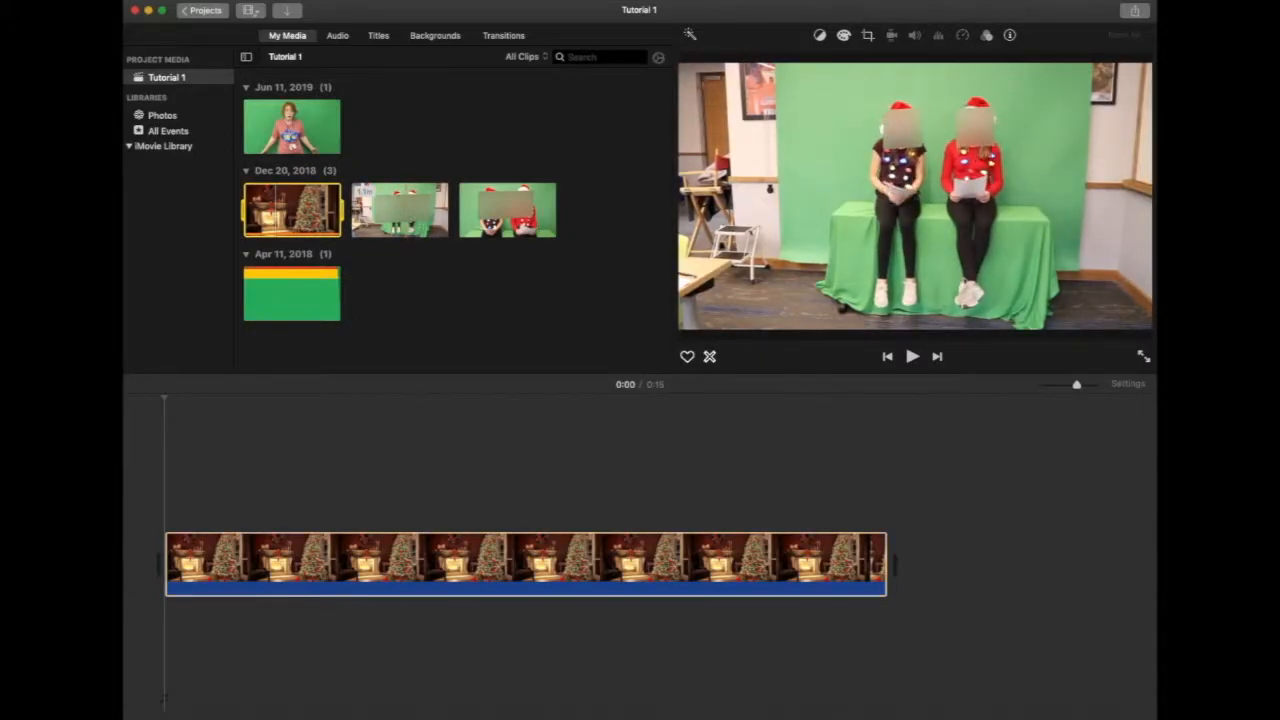
{"action": "left_click", "coordinate": [395, 210]}
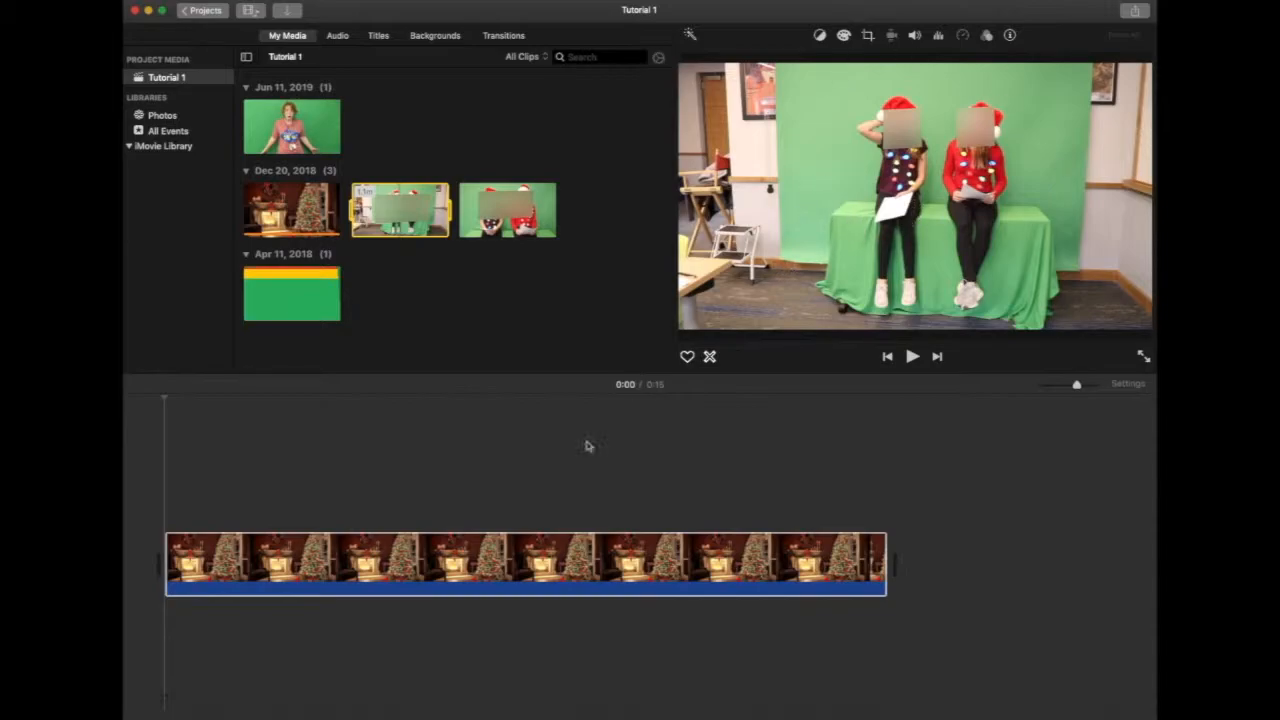
{"action": "left_click", "coordinate": [389, 491]}
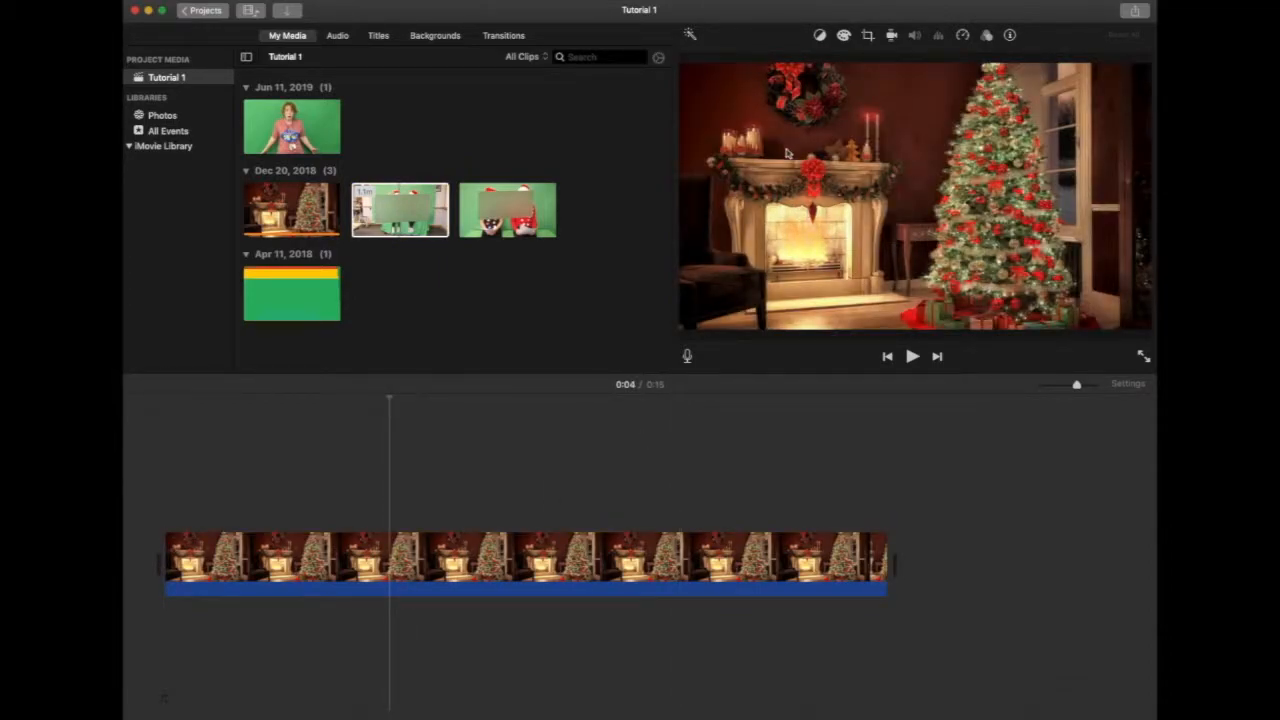
{"action": "left_click_drag", "start_coordinate": [400, 210], "coordinate": [164, 491]}
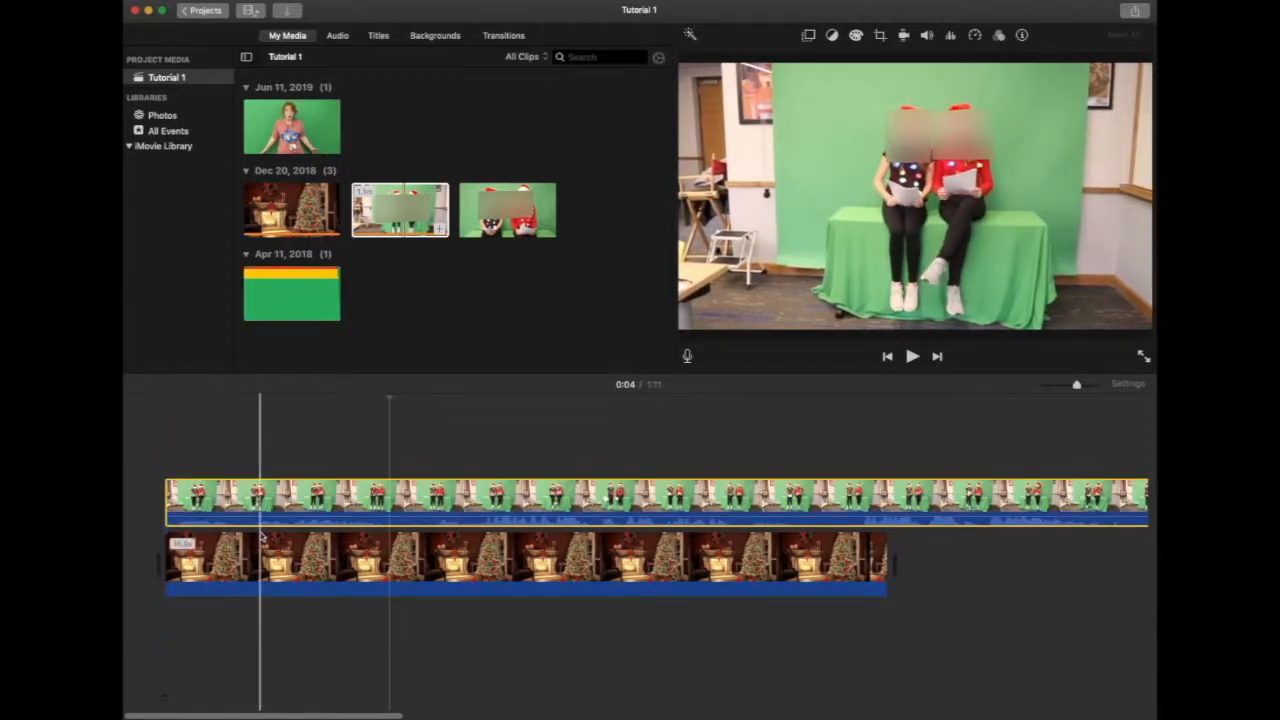
Keep the overlay clip set to Cutaway and move it to start about 5 seconds into the fireplace clip
{"action": "left_click", "coordinate": [810, 37]}
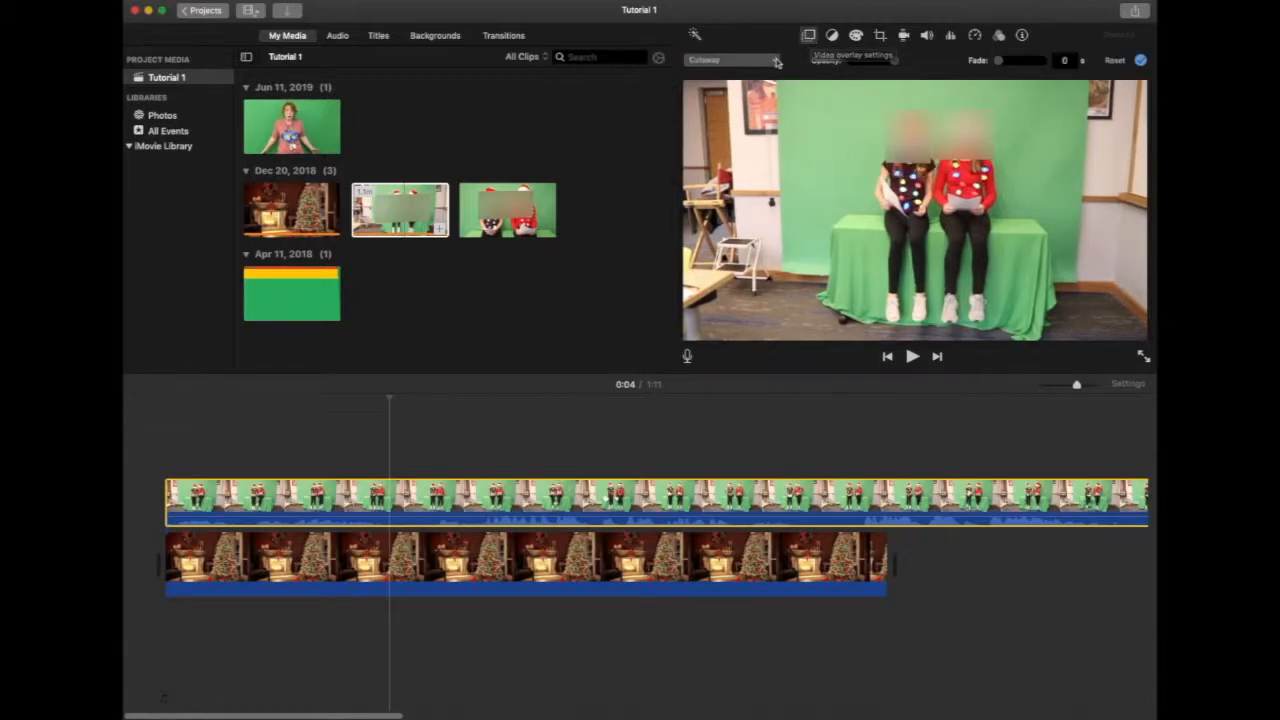
{"action": "left_click", "coordinate": [776, 62]}
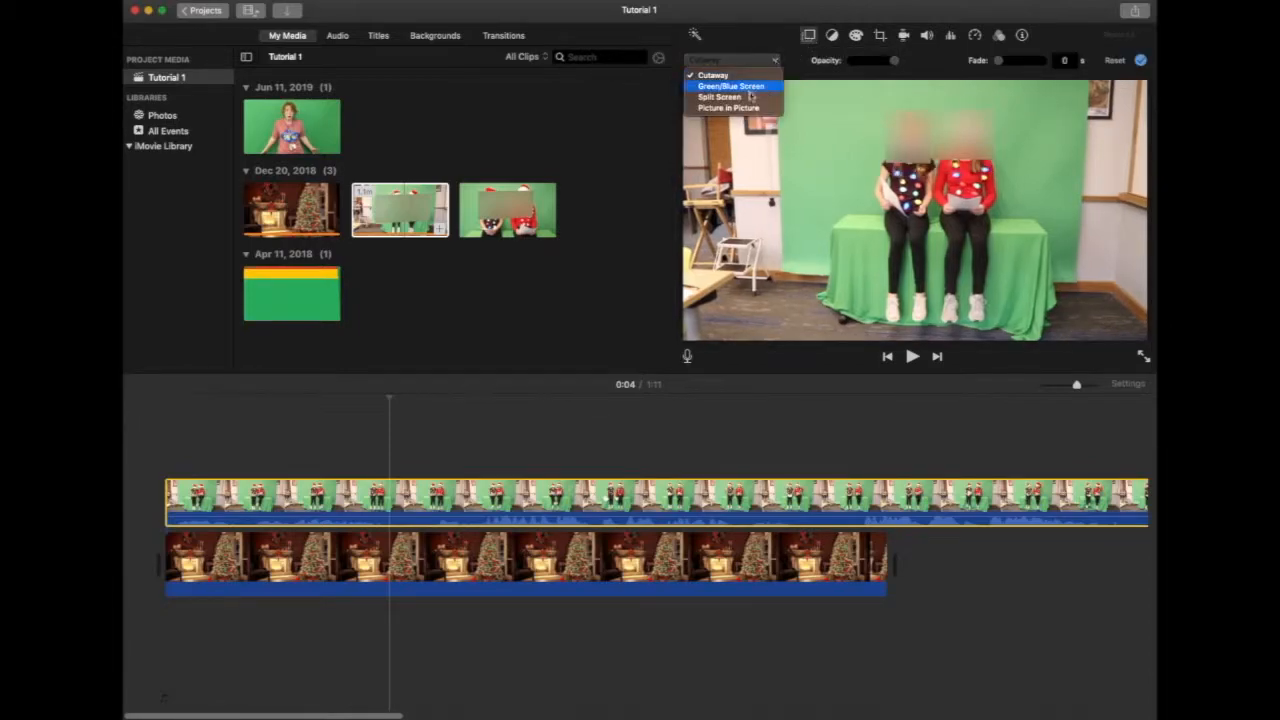
{"action": "left_click", "coordinate": [748, 77]}
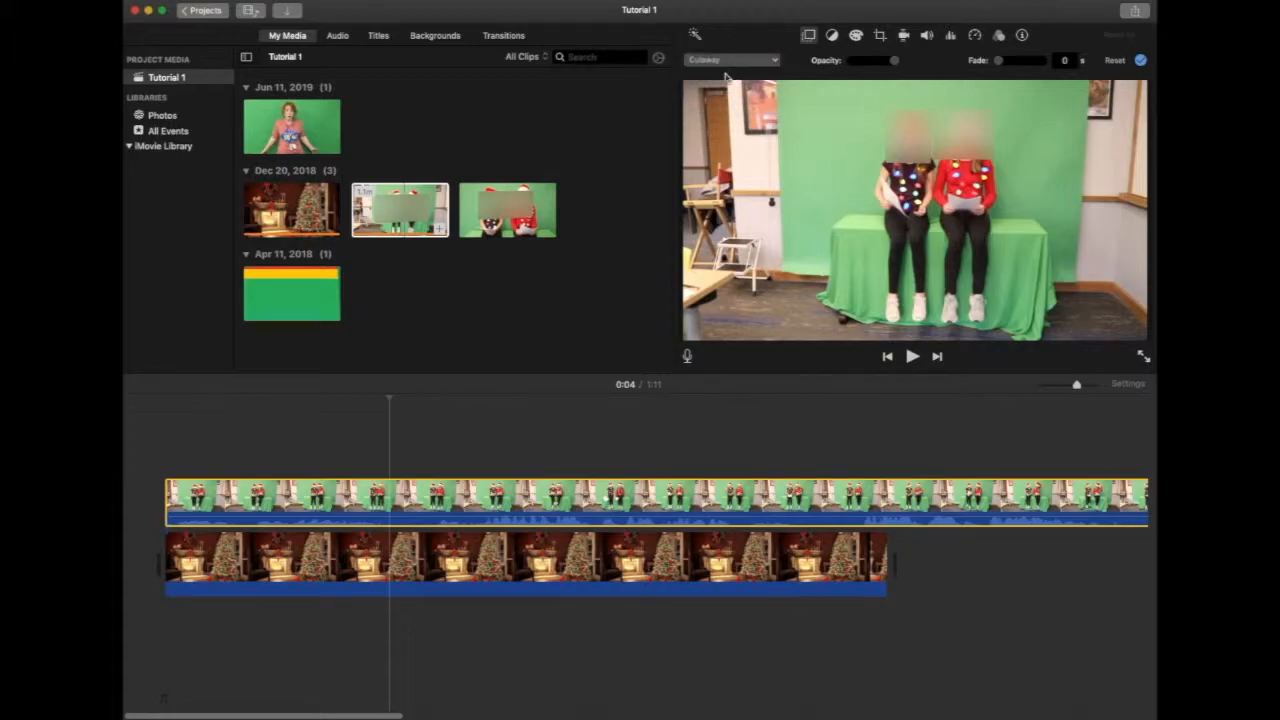
{"action": "left_click_drag", "start_coordinate": [372, 500], "coordinate": [619, 500]}
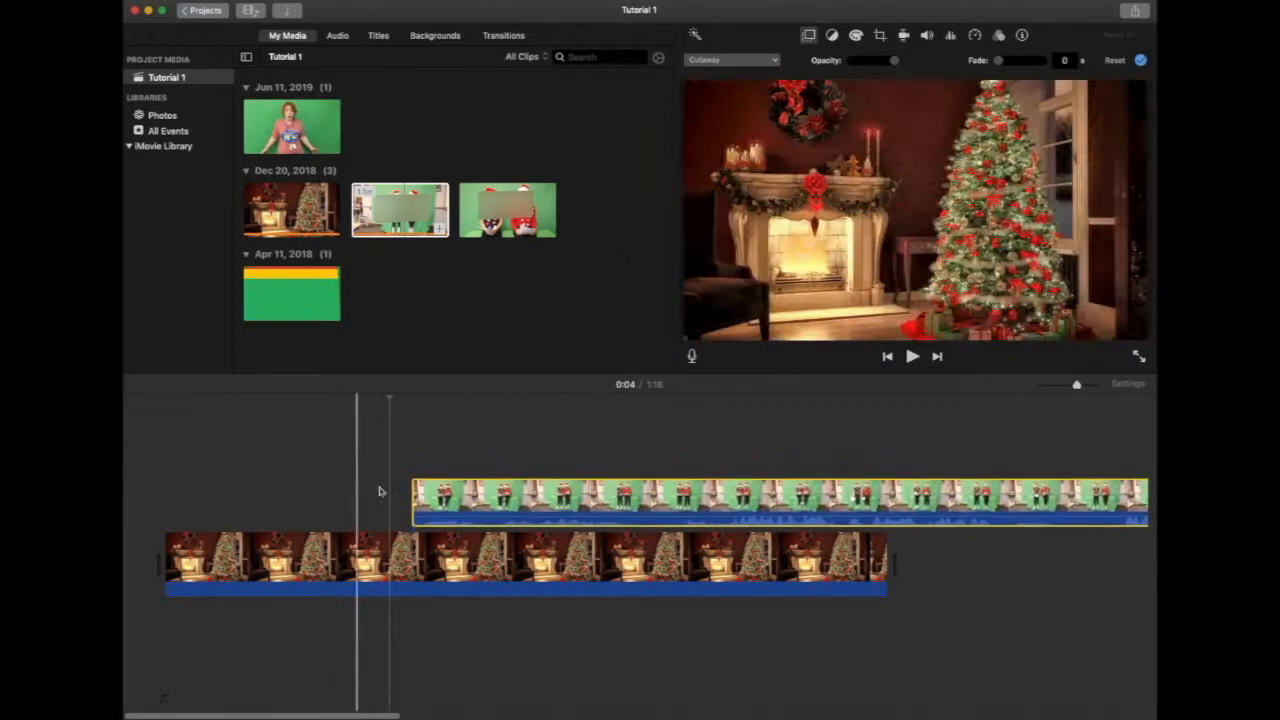
Split the fireplace clip at about 0:04 and again where the overlay clip begins, at about 0:05
{"action": "left_click", "coordinate": [347, 575]}
{"action": "key", "text": "super+b"}
{"action": "left_click", "coordinate": [413, 566]}
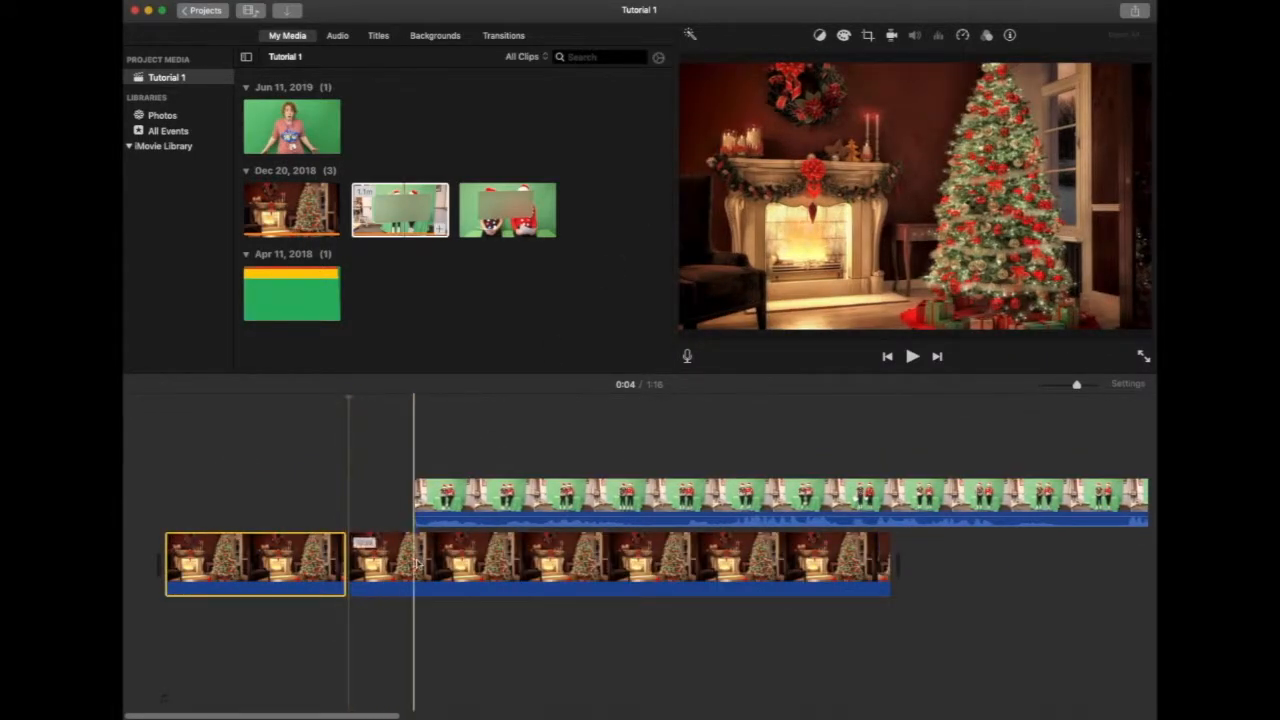
{"action": "key", "text": "super+b"}
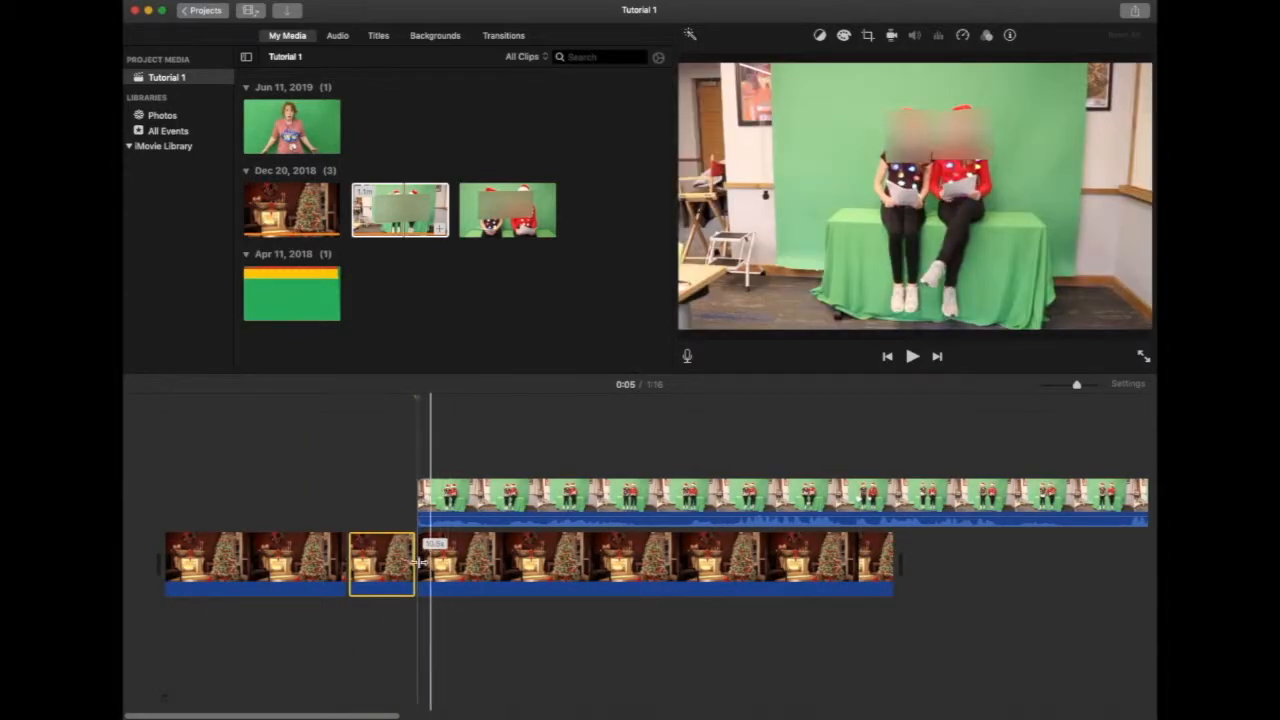
Insert the green-screen clip into the main track after the first fireplace segment, split it at about 0:10 and delete its remainder
{"action": "left_click", "coordinate": [380, 566]}
{"action": "left_click", "coordinate": [460, 500]}
{"action": "left_click_drag", "start_coordinate": [460, 500], "coordinate": [493, 587]}
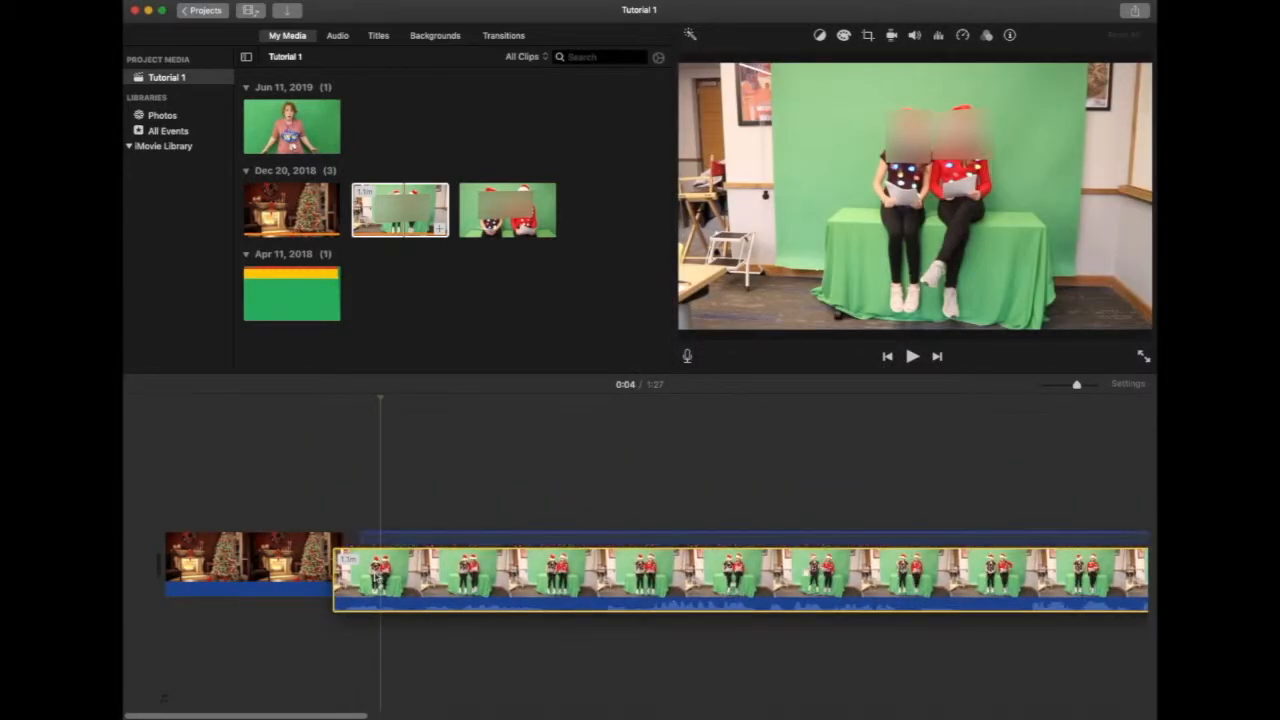
{"action": "left_click", "coordinate": [646, 565]}
{"action": "key", "text": "super+b"}
{"action": "left_click", "coordinate": [668, 563]}
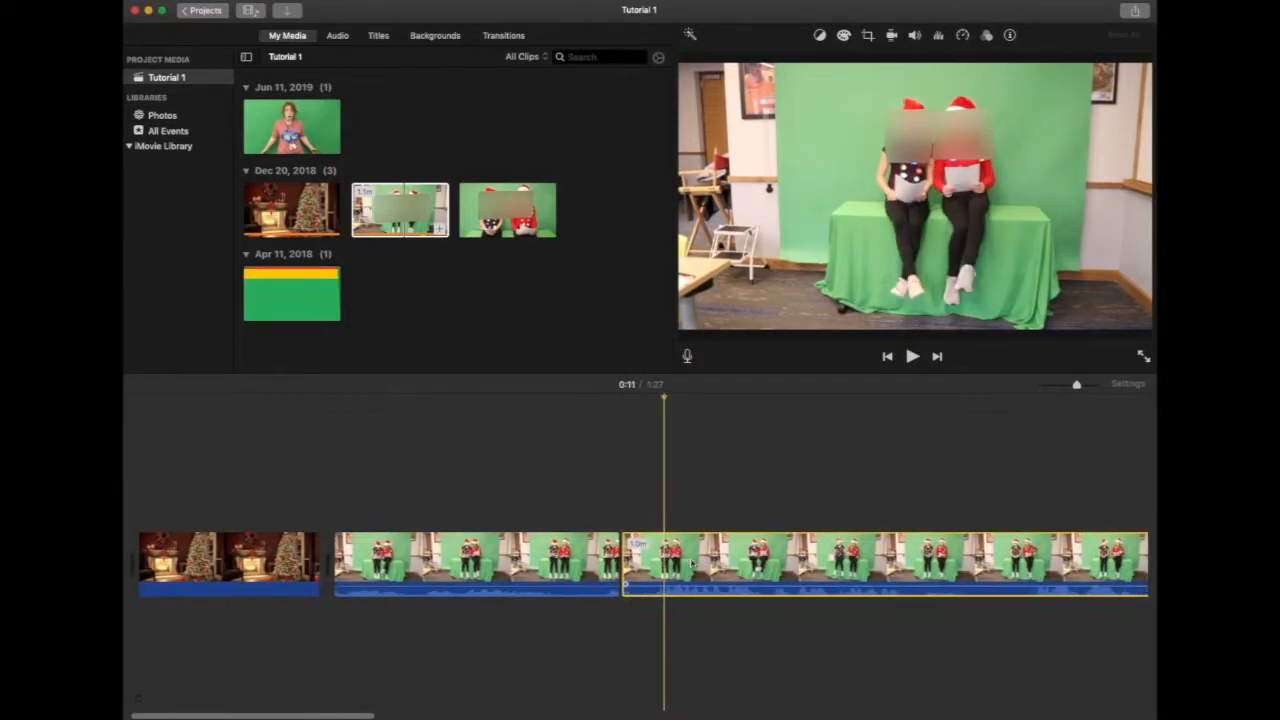
{"action": "key", "text": "Delete"}
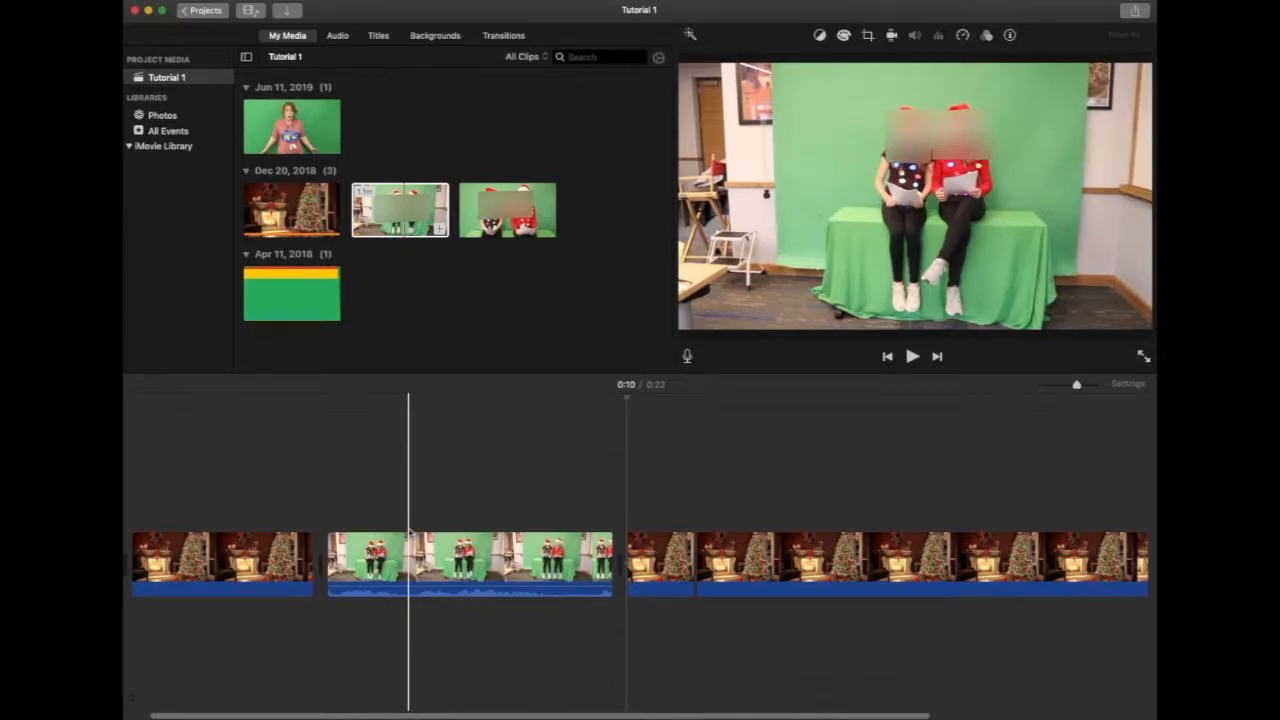
Undo the deletion, the clip move and all splits, back to the uncut fireplace clip with the overlay above it
{"action": "key", "text": "super+z"}
{"action": "key", "text": "super+z"}
{"action": "key", "text": "super+z"}
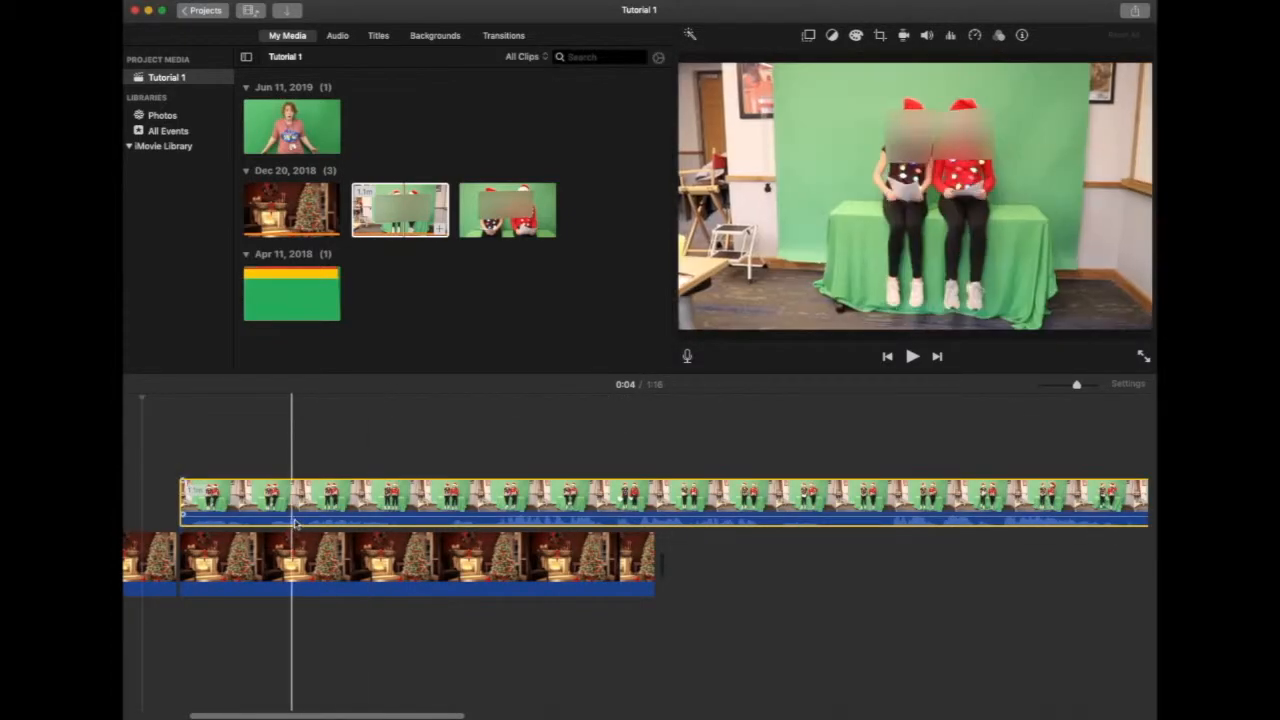
{"action": "key", "text": "super+z"}
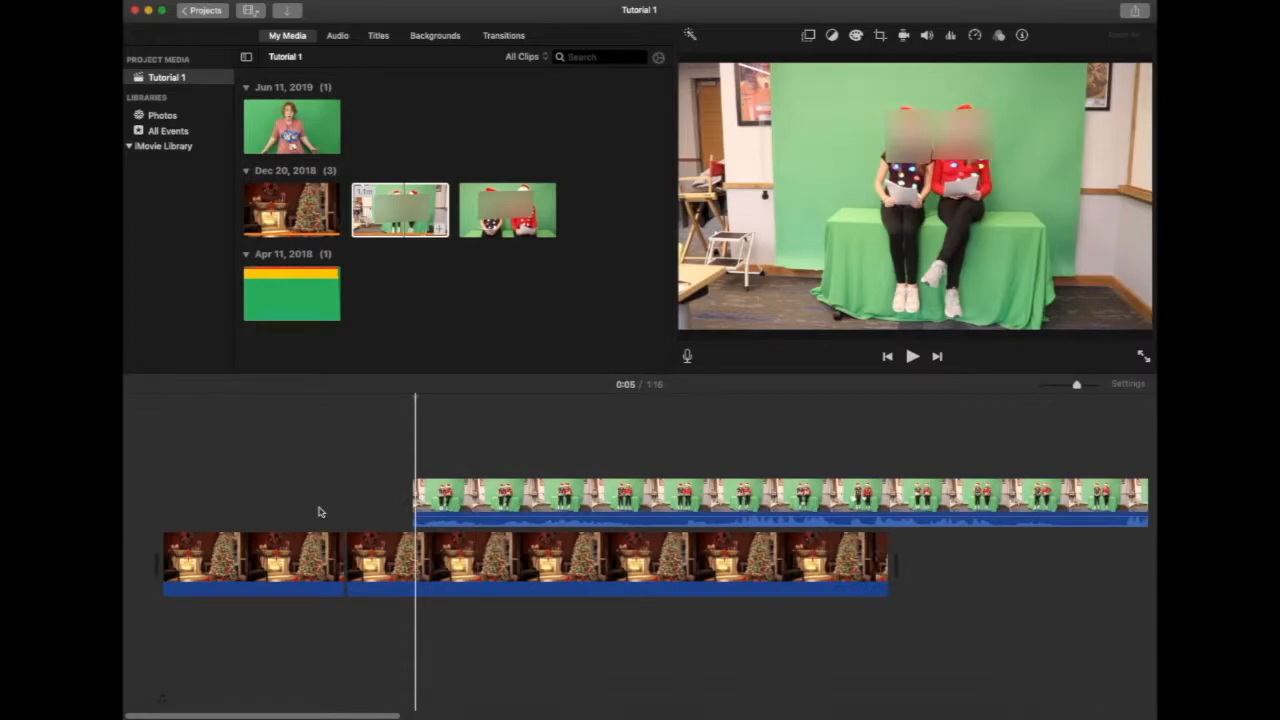
{"action": "key", "text": "super+z"}
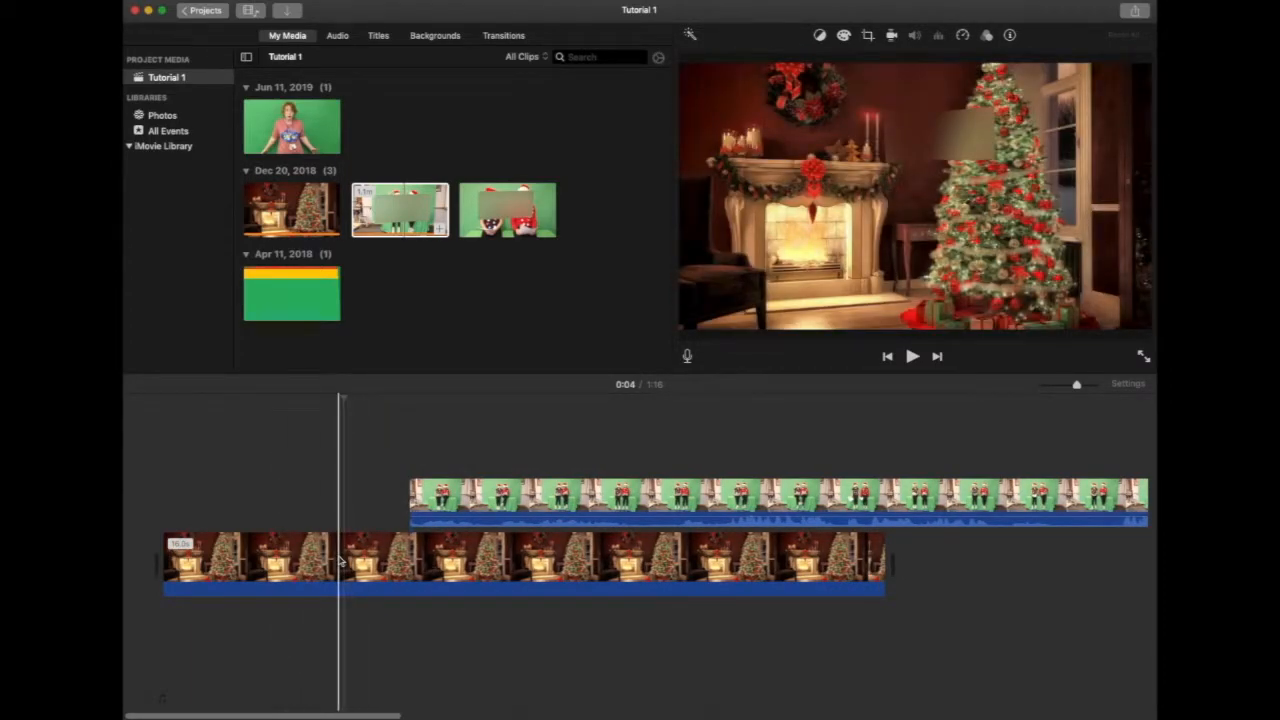
Change the overlay clip to Split Screen and try the Right, Top and Bottom positions
{"action": "left_click", "coordinate": [614, 495]}
{"action": "left_click", "coordinate": [740, 62]}
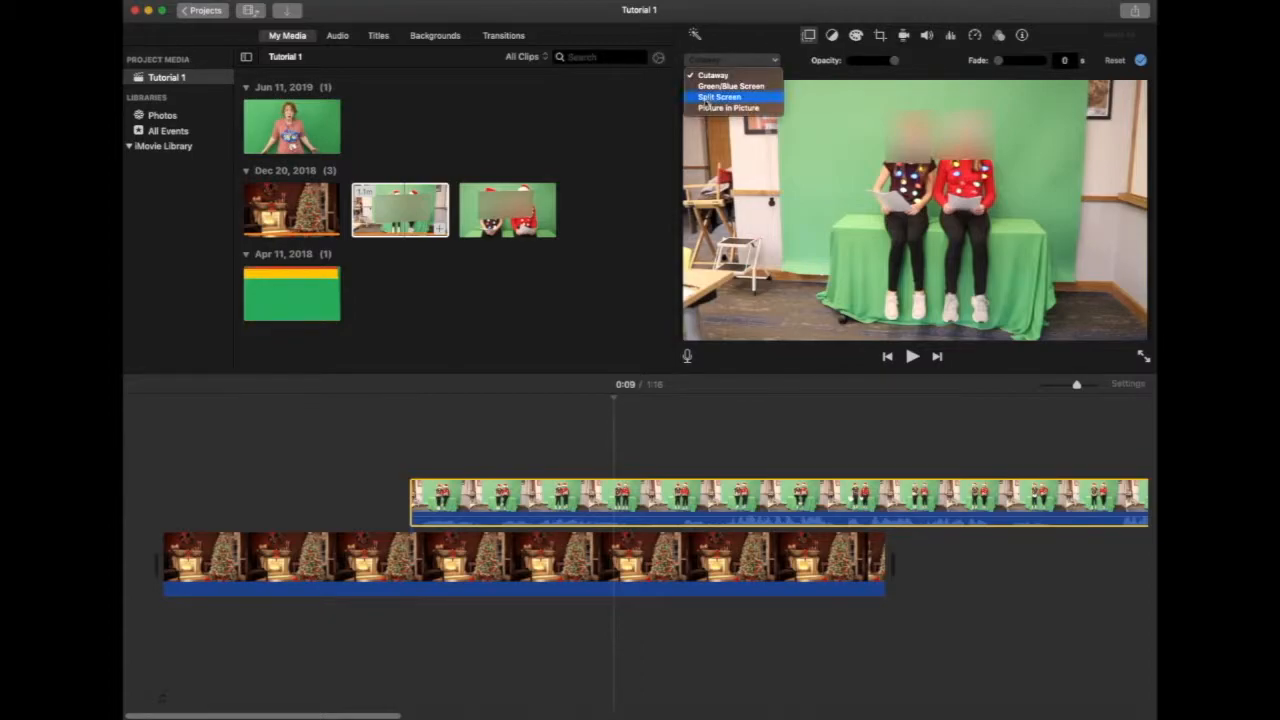
{"action": "left_click", "coordinate": [707, 97]}
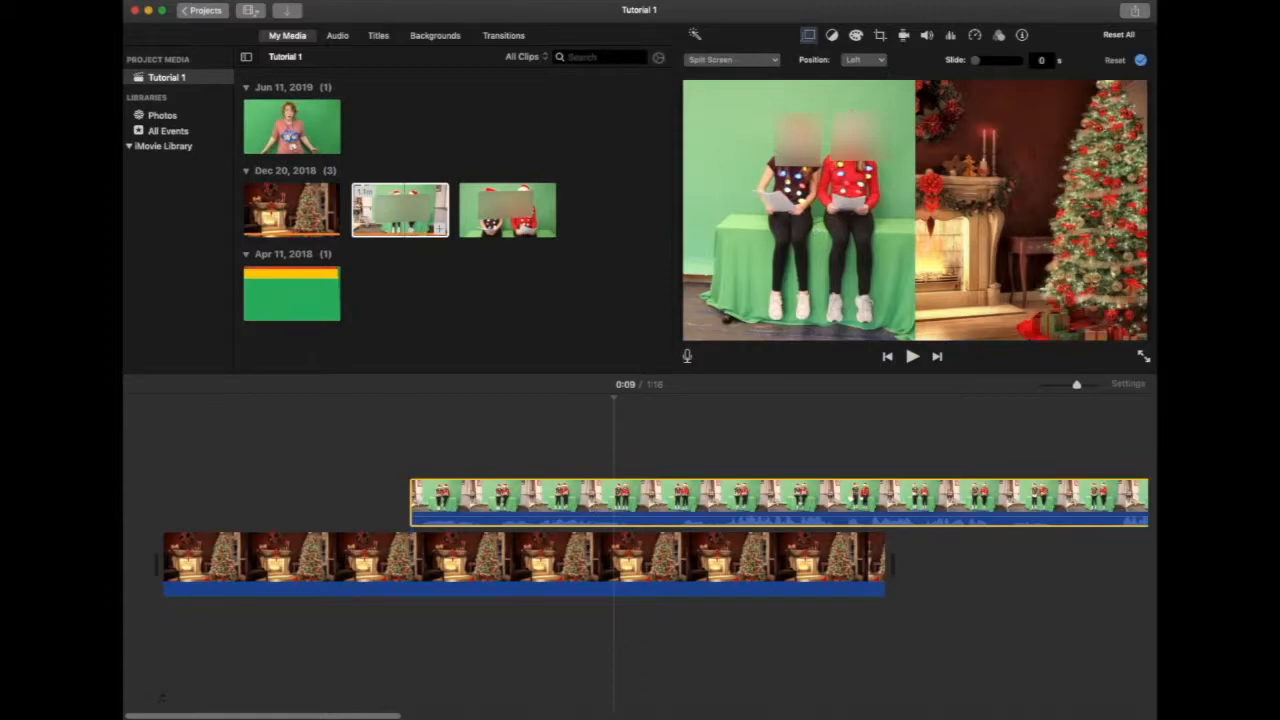
{"action": "left_click", "coordinate": [873, 62]}
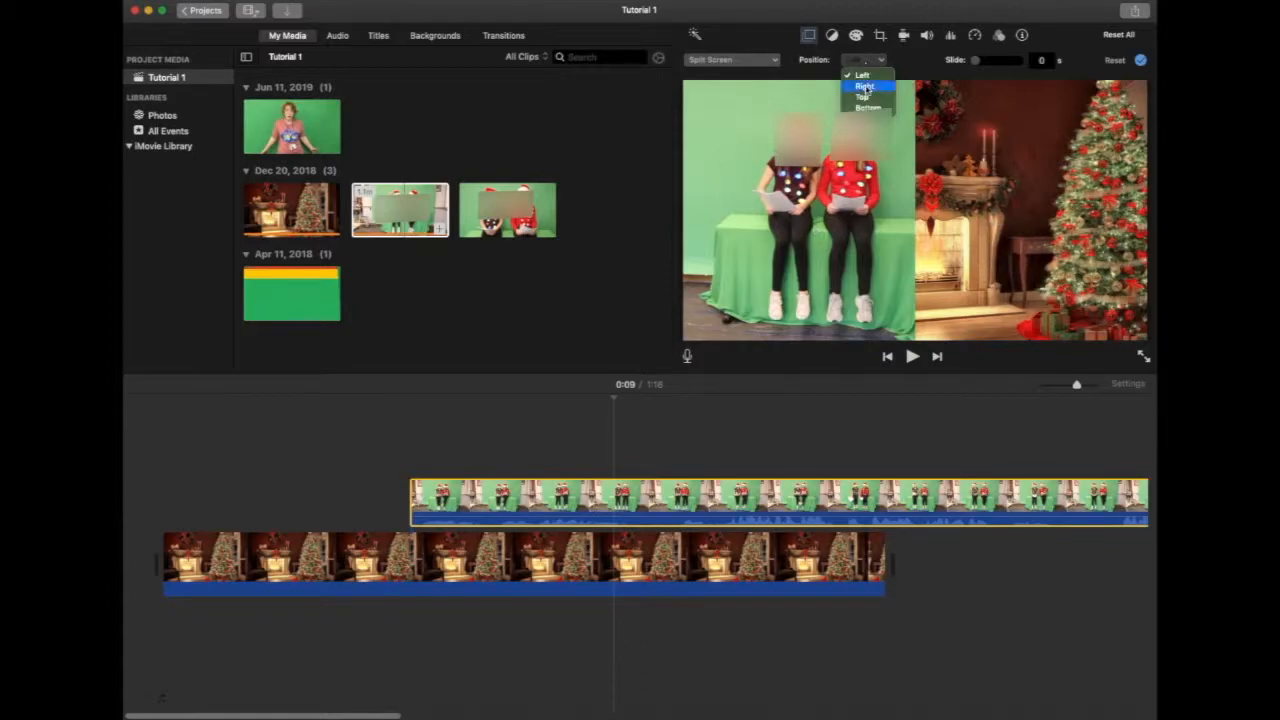
{"action": "left_click", "coordinate": [866, 86]}
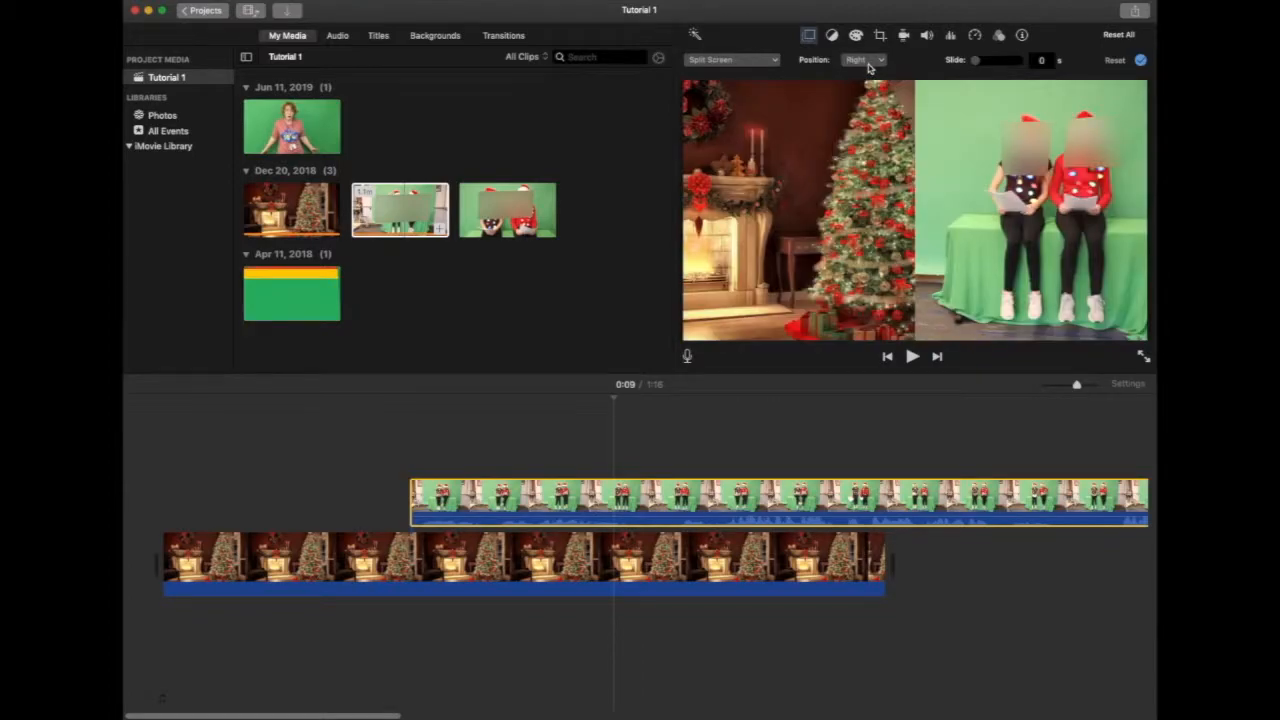
{"action": "left_click", "coordinate": [866, 60]}
{"action": "left_click", "coordinate": [858, 95]}
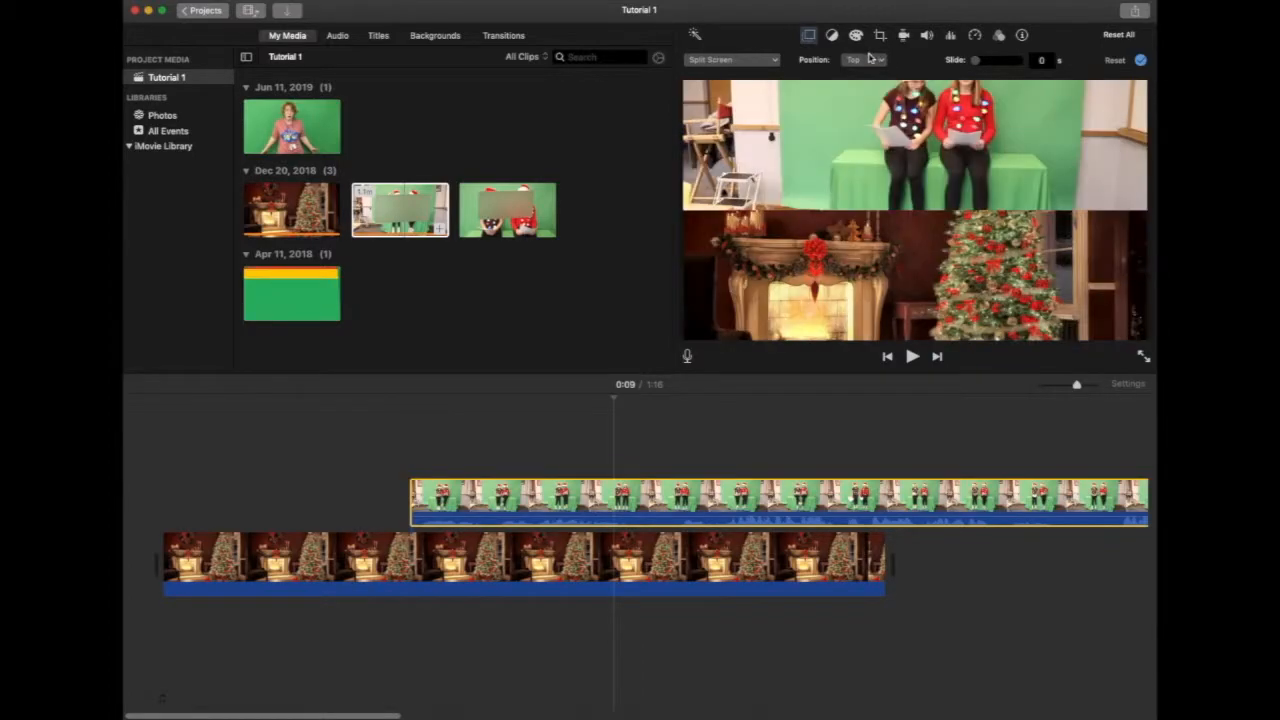
{"action": "left_click", "coordinate": [866, 60]}
{"action": "left_click", "coordinate": [870, 107]}
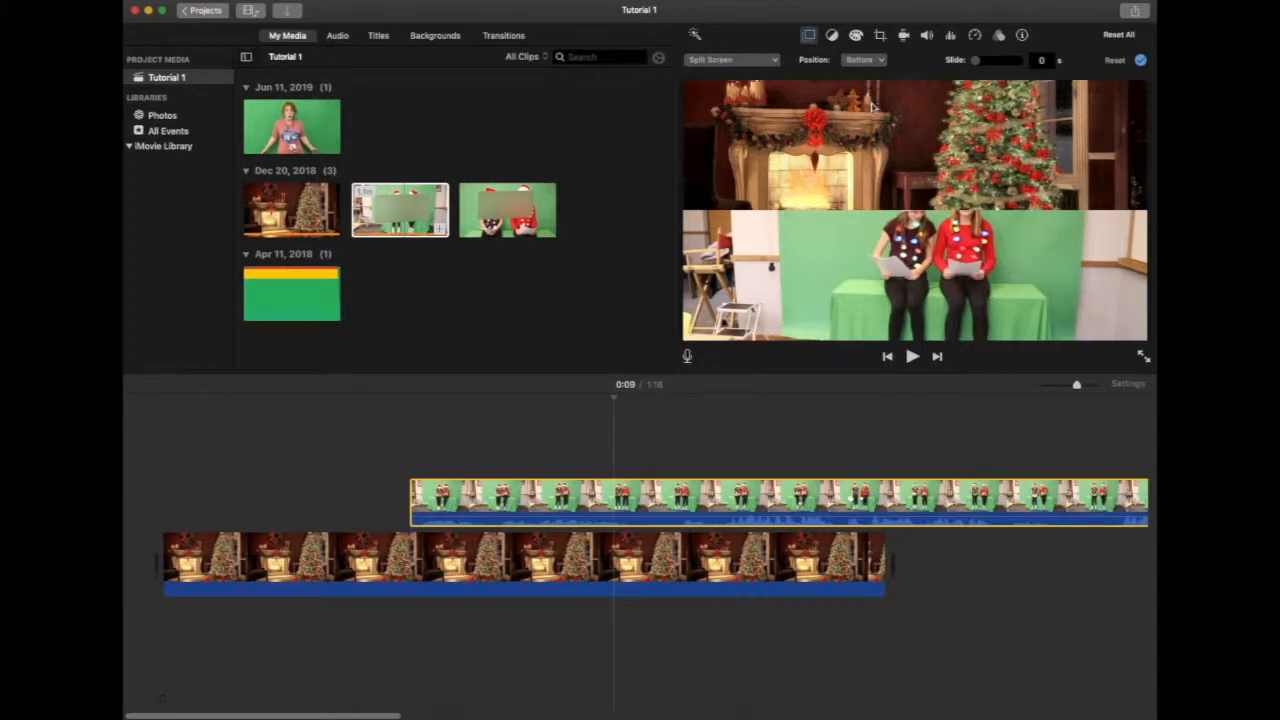
Set the split screen's slide duration to about 0.9 seconds and play it from the overlay clip's start
{"action": "left_click_drag", "start_coordinate": [975, 60], "coordinate": [995, 60]}
{"action": "left_click", "coordinate": [412, 449]}
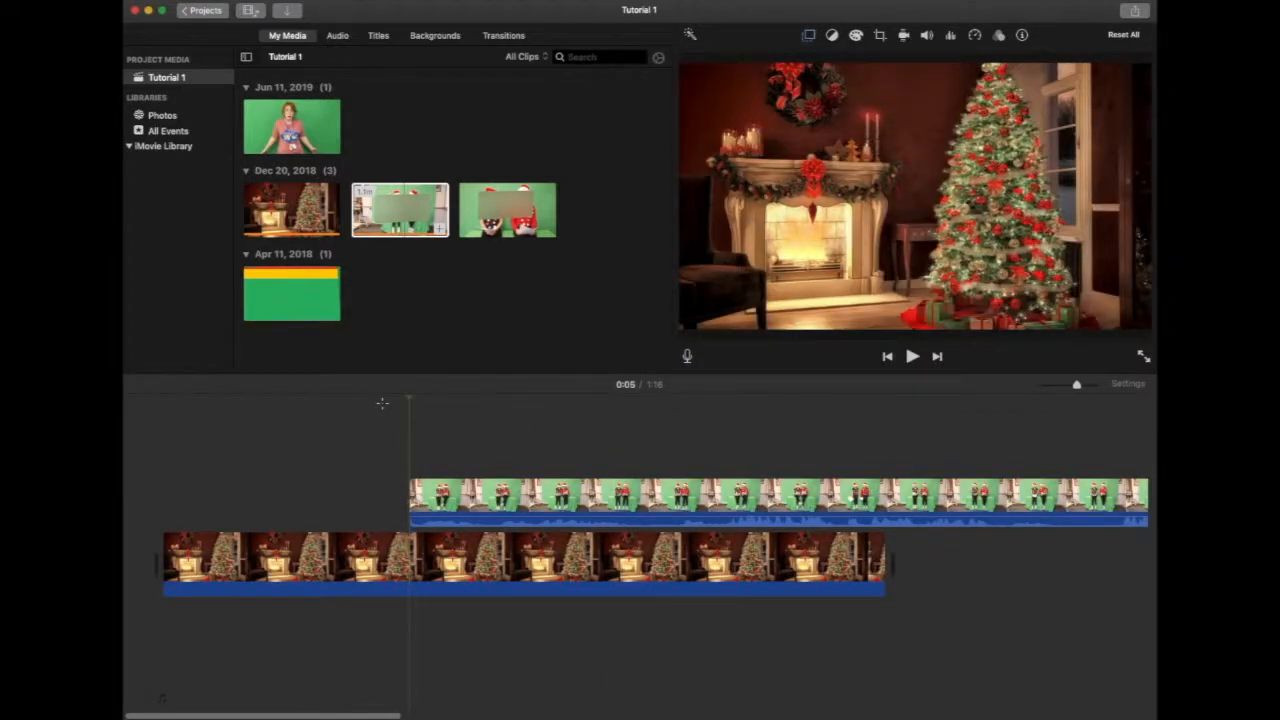
{"action": "key", "text": "space"}
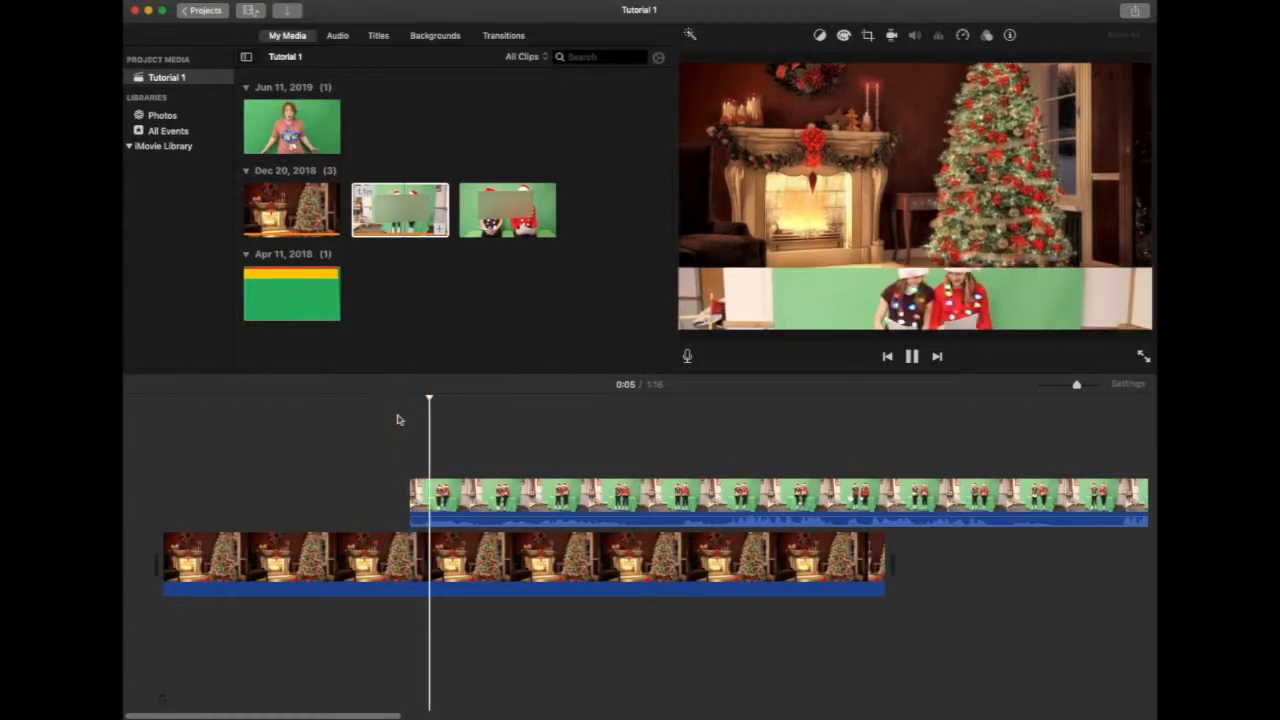
Change the overlay clip to Picture in Picture, move the inset over the left end of the mantel and shrink it slightly
{"action": "left_click", "coordinate": [564, 500]}
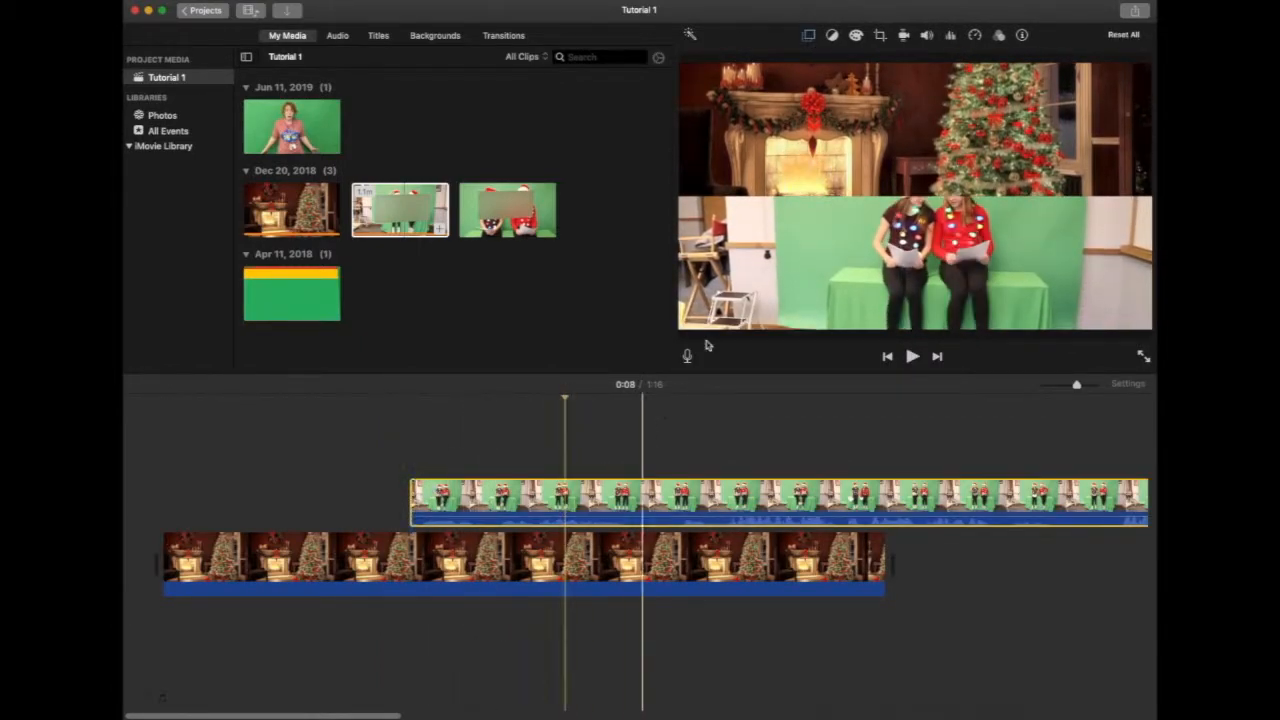
{"action": "left_click", "coordinate": [808, 35]}
{"action": "left_click", "coordinate": [733, 60]}
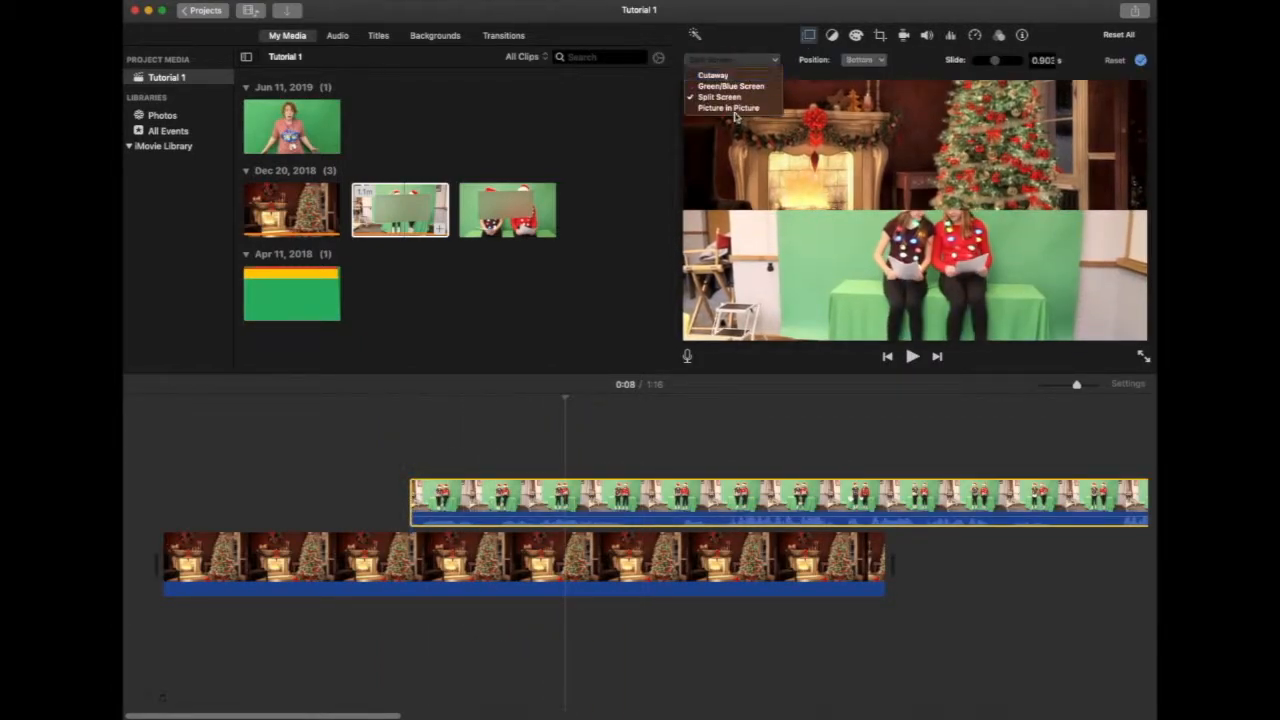
{"action": "left_click", "coordinate": [735, 107]}
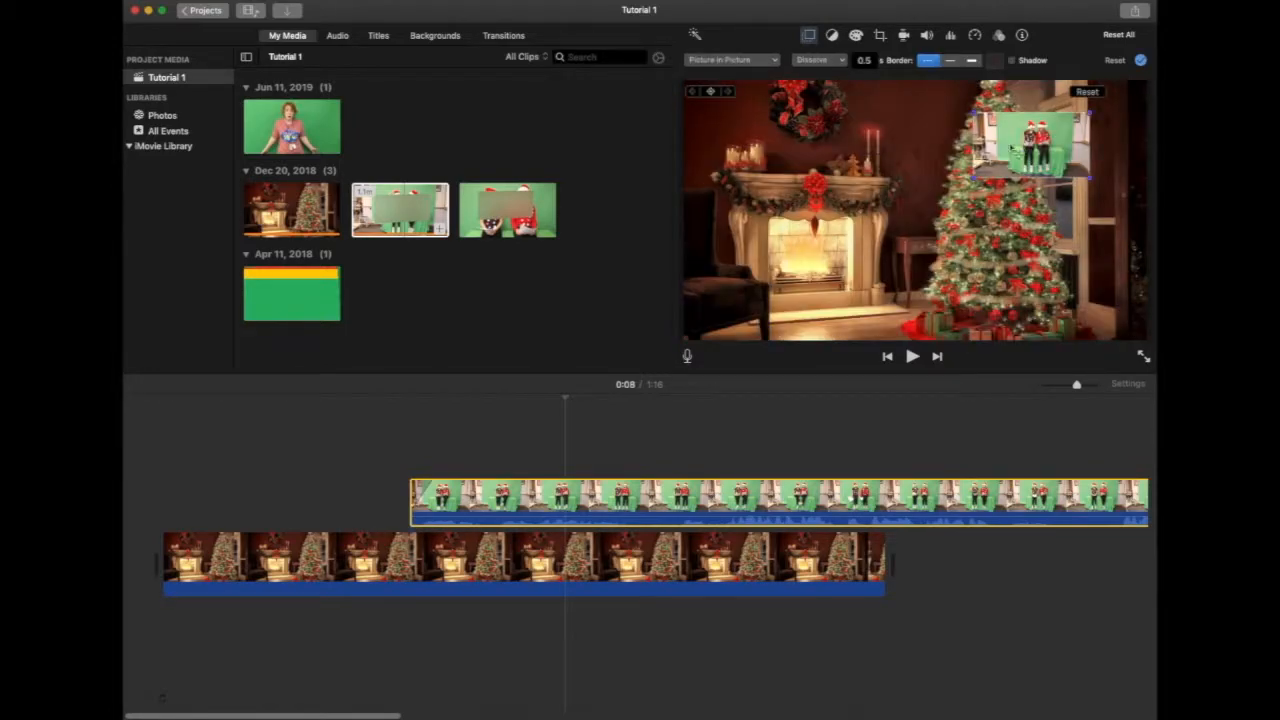
{"action": "left_click_drag", "start_coordinate": [1017, 157], "coordinate": [740, 178]}
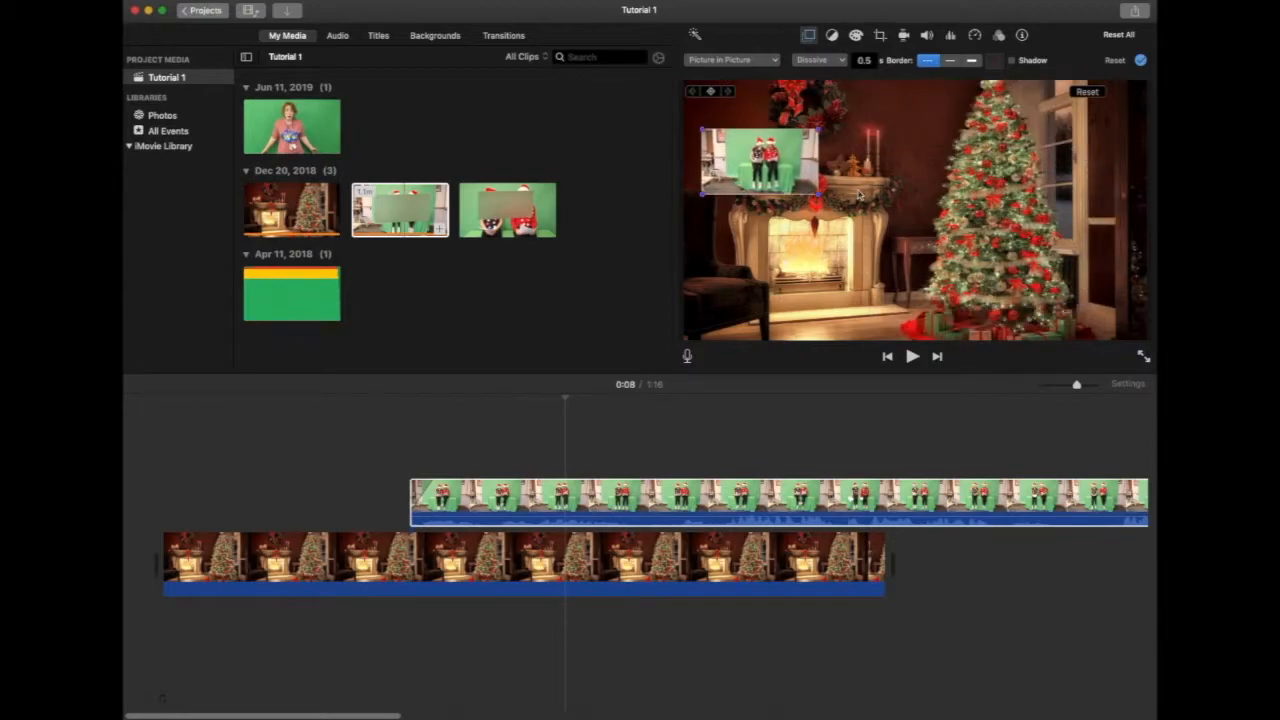
{"action": "mouse_move", "coordinate": [820, 195]}
{"action": "left_mouse_down"}
{"action": "mouse_move", "coordinate": [958, 288]}
{"action": "mouse_move", "coordinate": [803, 187]}
{"action": "left_mouse_up"}
Set the picture-in-picture transition to Zoom and play it from just before the overlay clip
{"action": "left_click", "coordinate": [842, 63]}
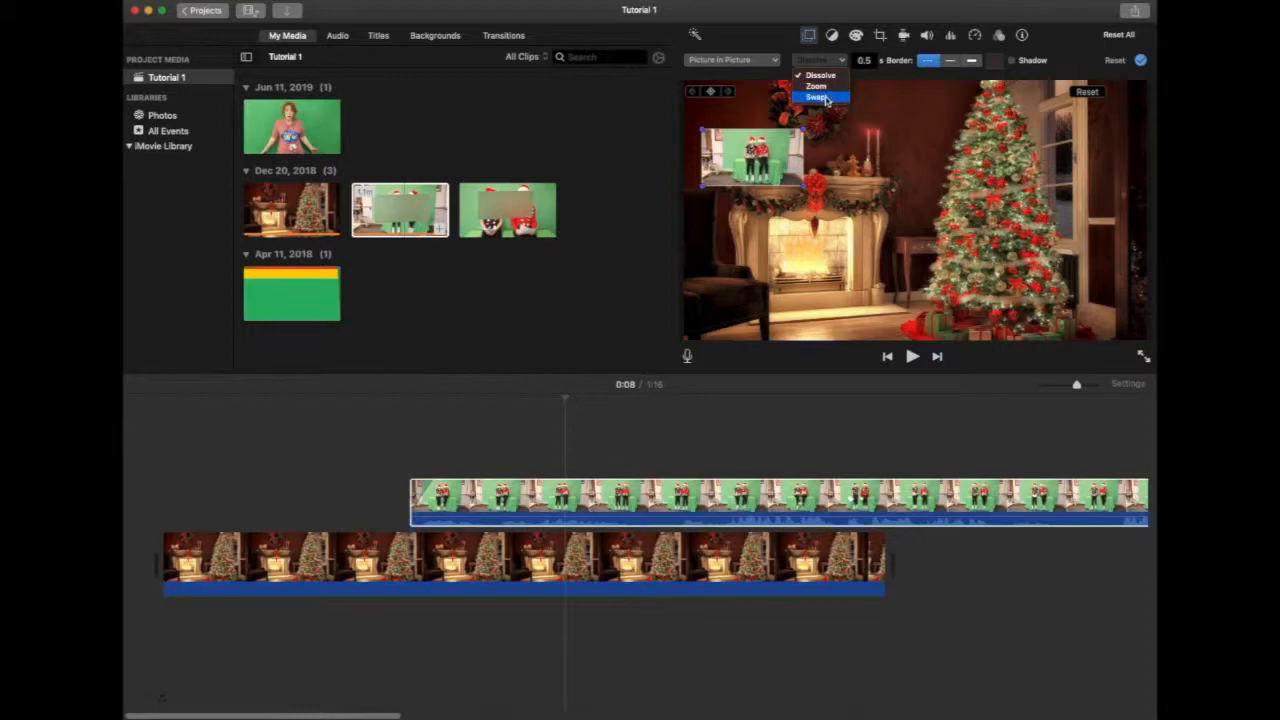
{"action": "left_click", "coordinate": [816, 86]}
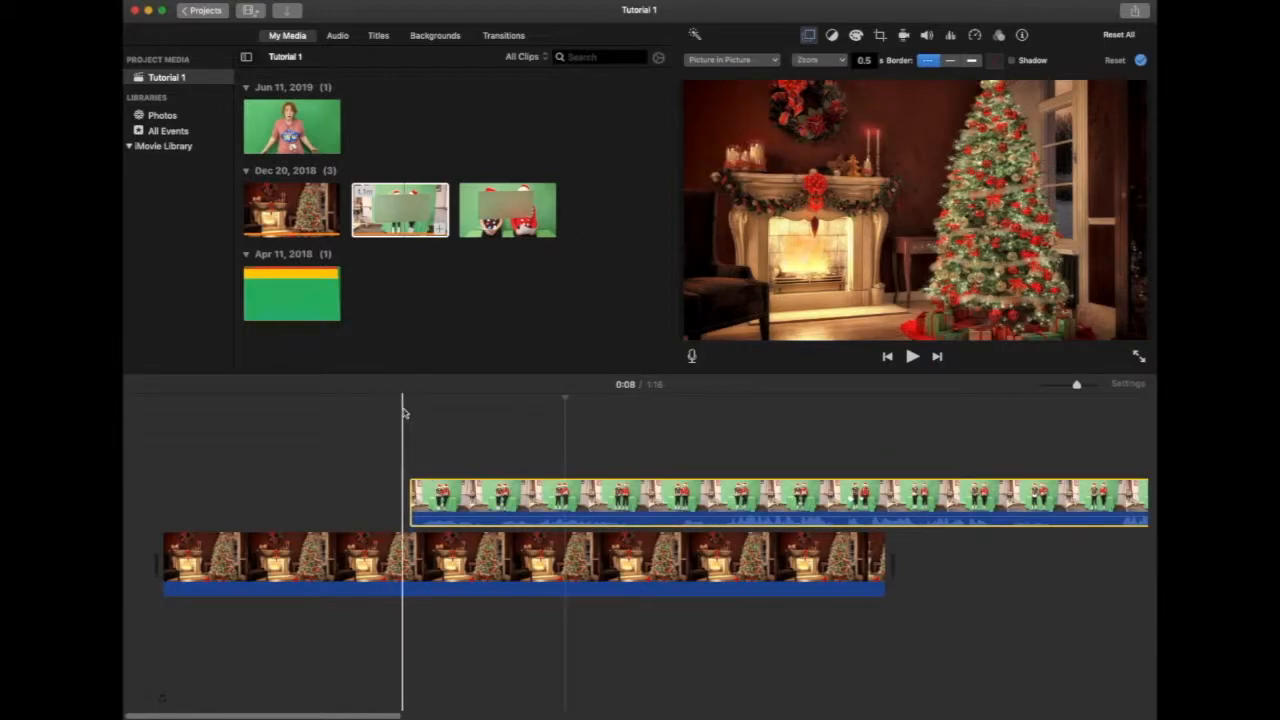
{"action": "key", "text": "space"}
{"action": "key", "text": "space"}
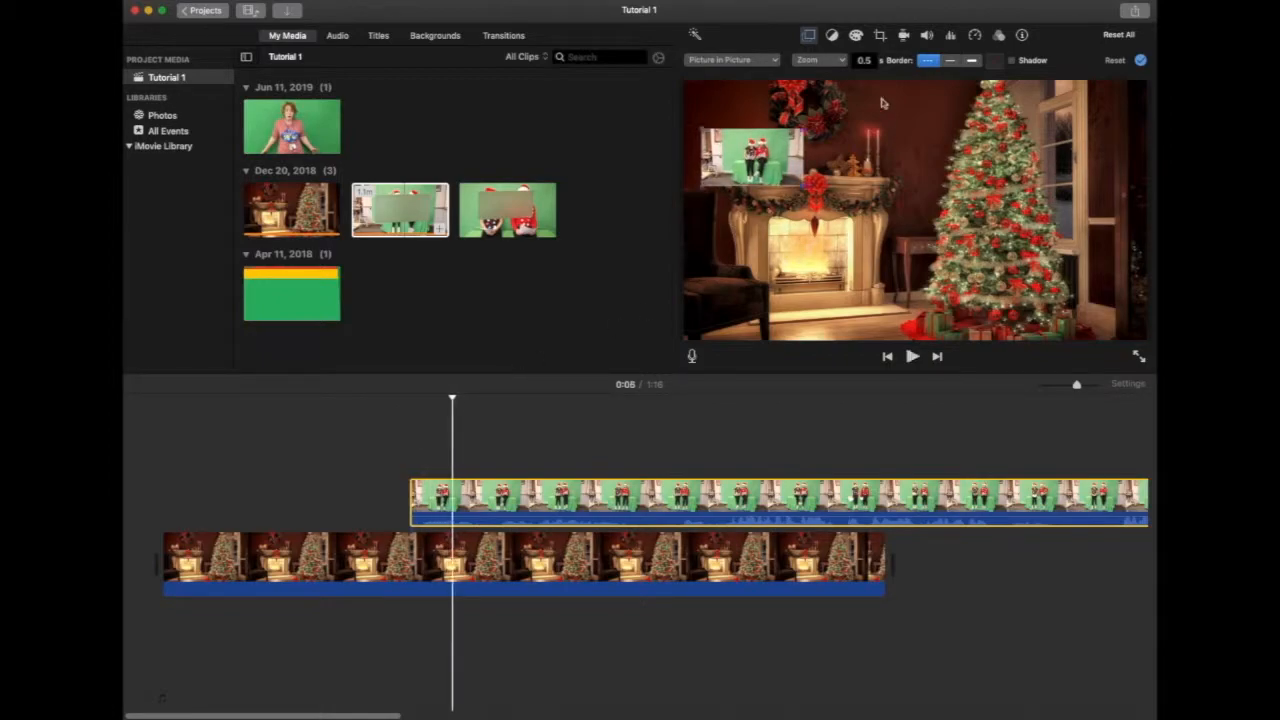
Try the Swap style, restore Zoom, and give the picture-in-picture inset the thickest border
{"action": "left_click", "coordinate": [846, 62]}
{"action": "left_click", "coordinate": [816, 86]}
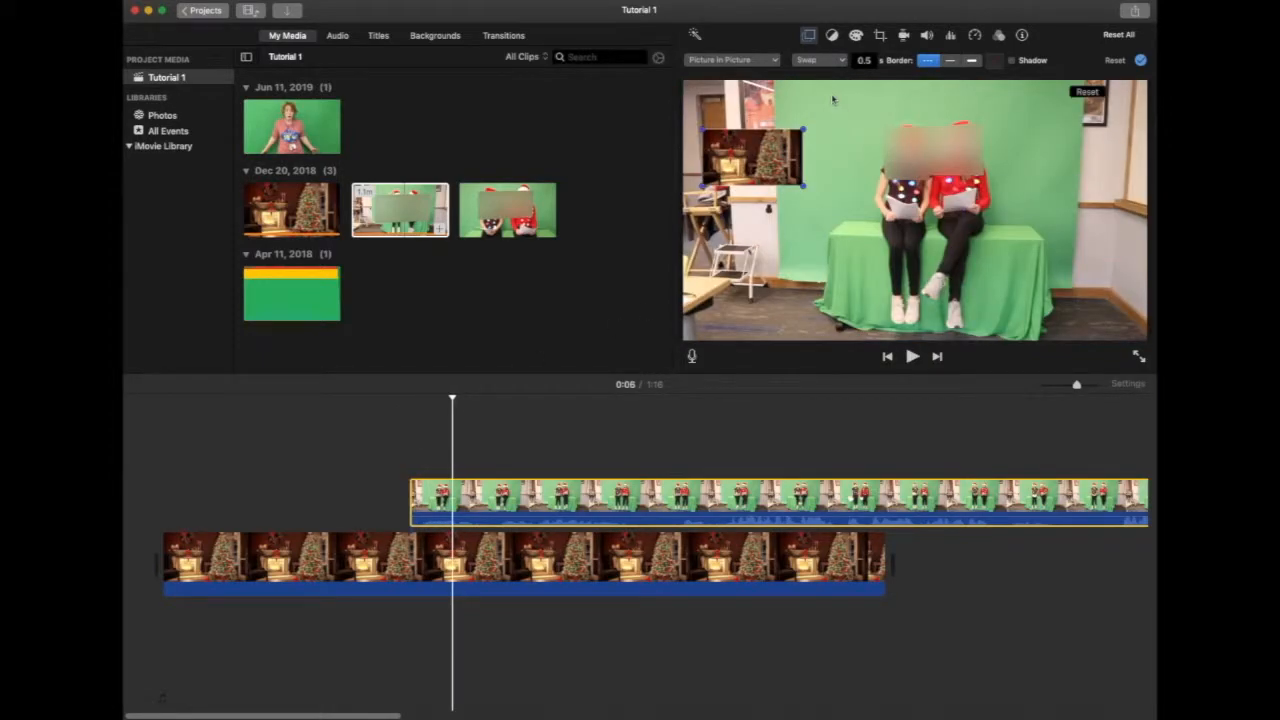
{"action": "left_click", "coordinate": [952, 62]}
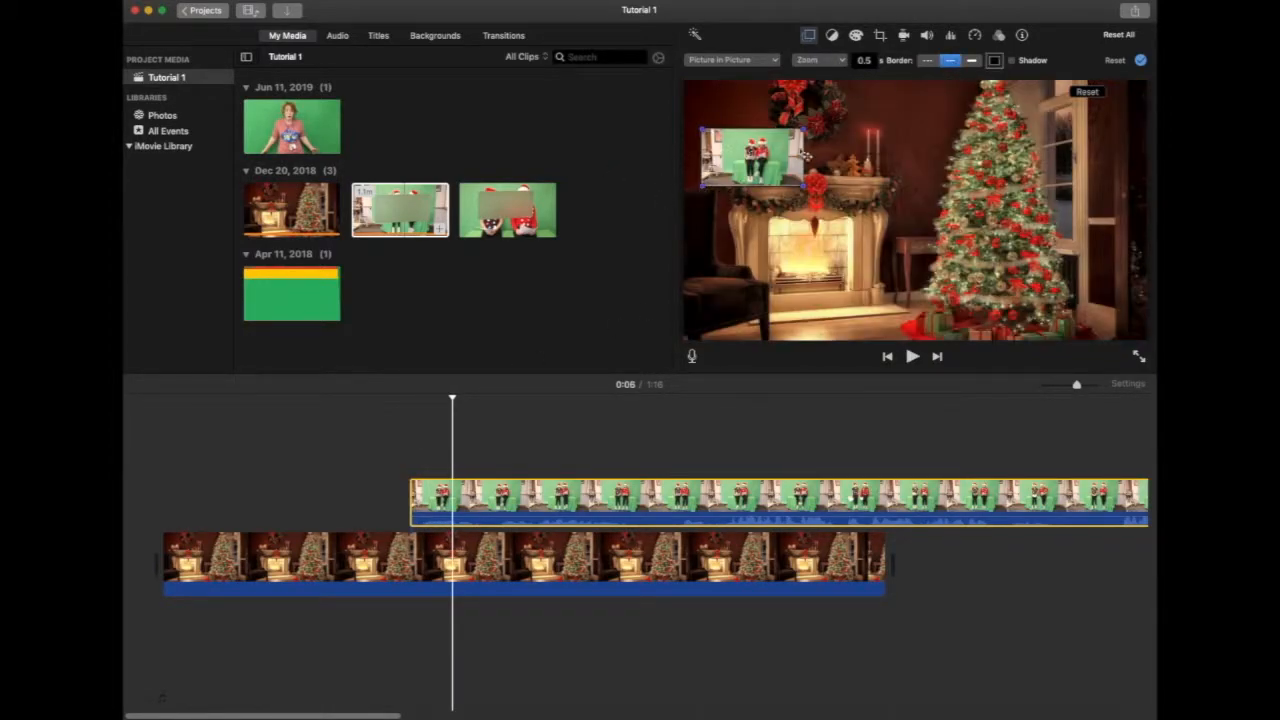
{"action": "left_click", "coordinate": [973, 61]}
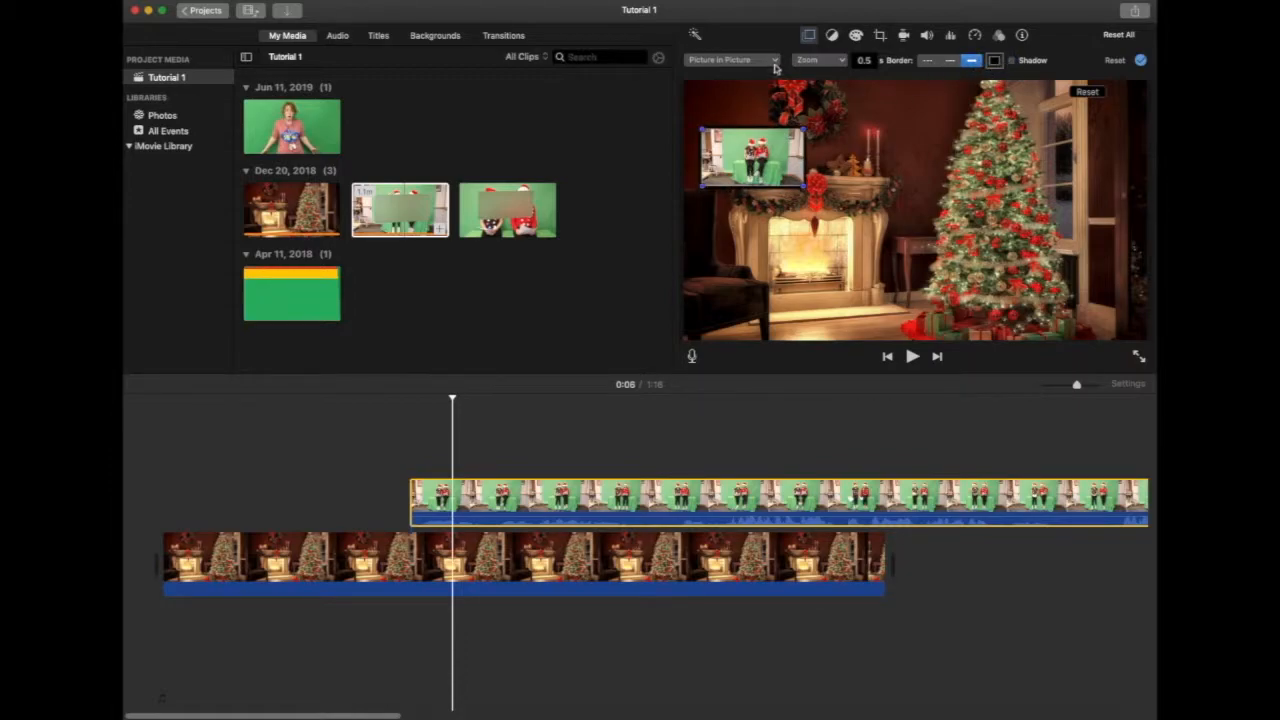
Change the overlay clip to Green/Blue Screen, compare it with Cutaway, and restore Green/Blue Screen
{"action": "left_click", "coordinate": [768, 60]}
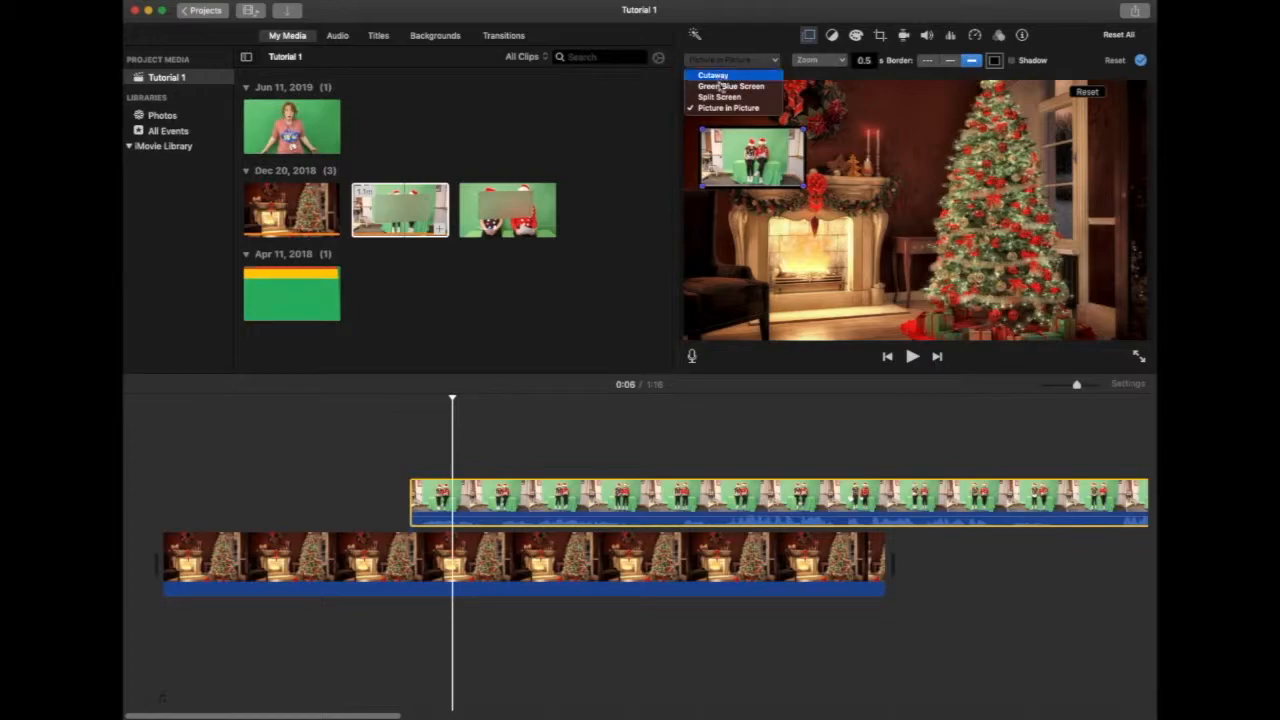
{"action": "left_click", "coordinate": [755, 87]}
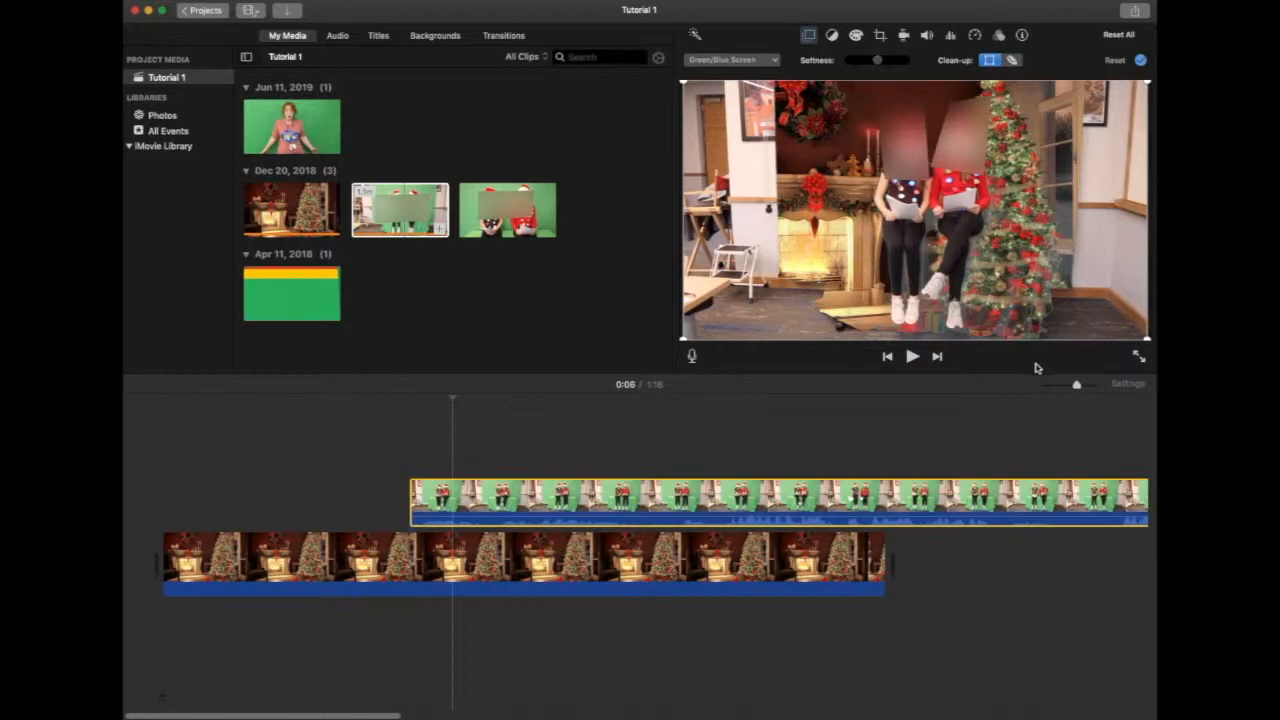
{"action": "left_click", "coordinate": [733, 61]}
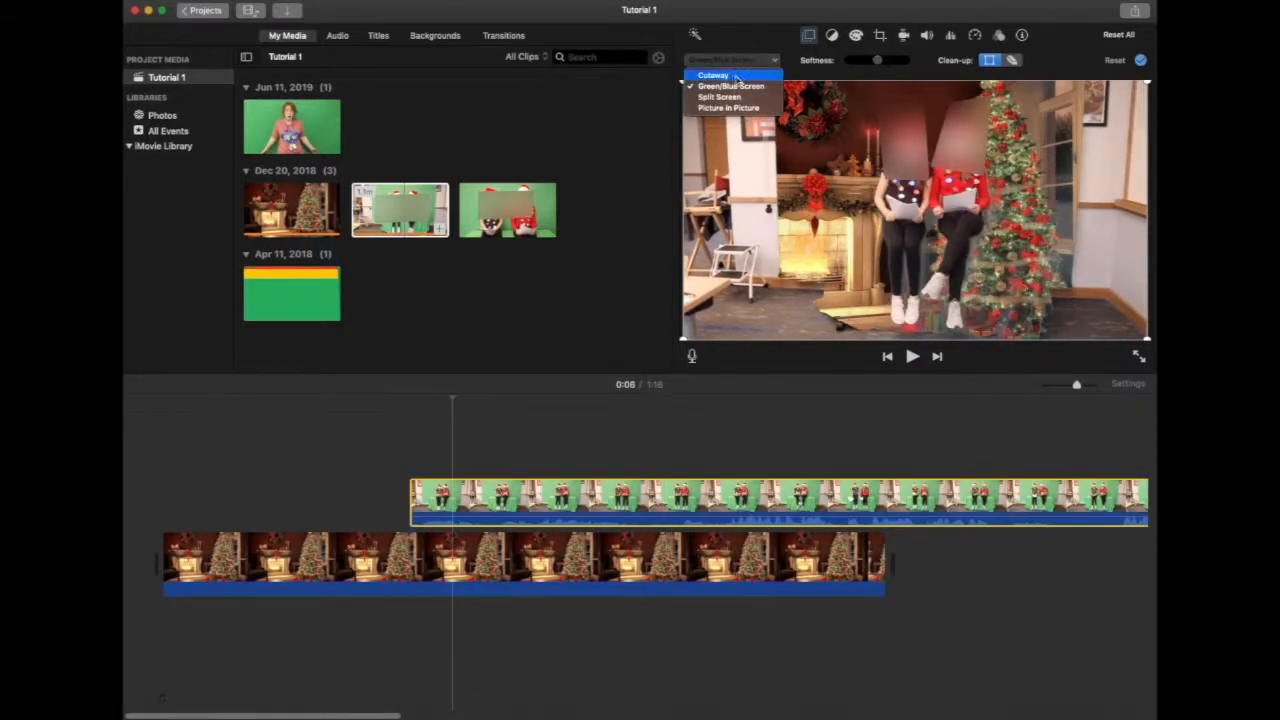
{"action": "left_click", "coordinate": [736, 76]}
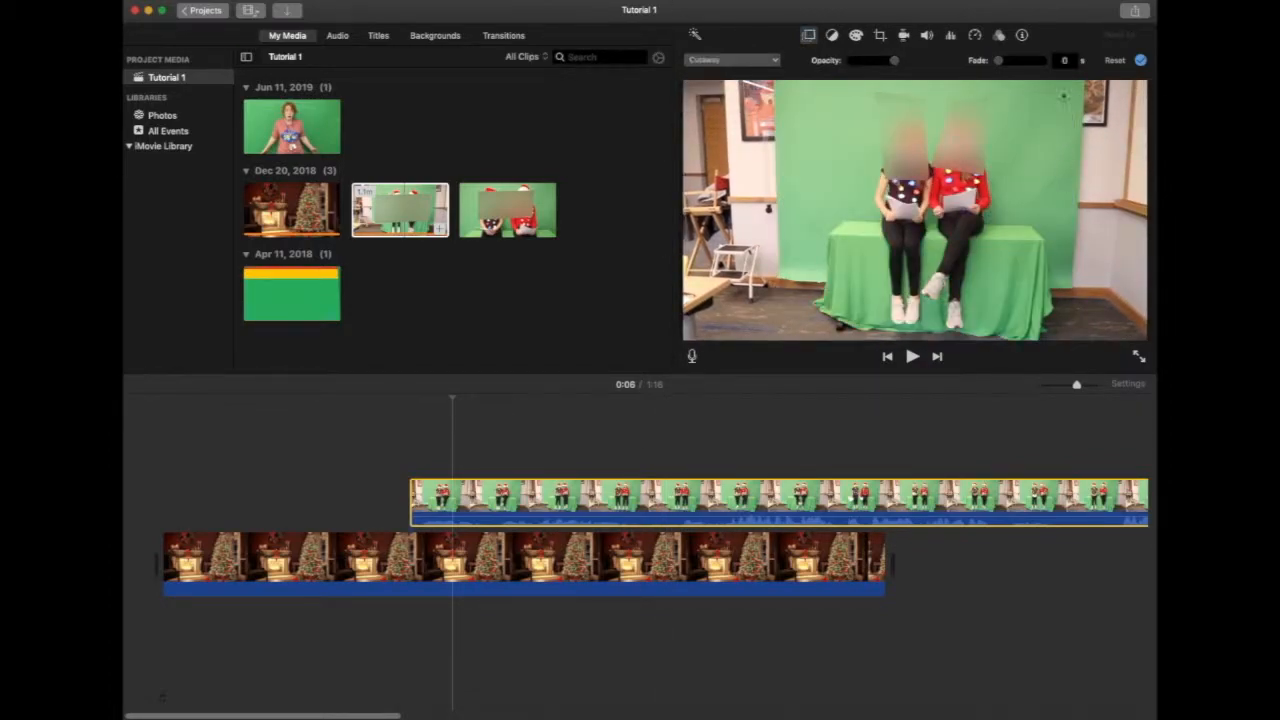
{"action": "left_click", "coordinate": [716, 61]}
{"action": "left_click", "coordinate": [730, 77]}
Crop the keyed overlay by pulling in all four clean-up corners to cut away the classroom around the two seated people
{"action": "left_click", "coordinate": [989, 61]}
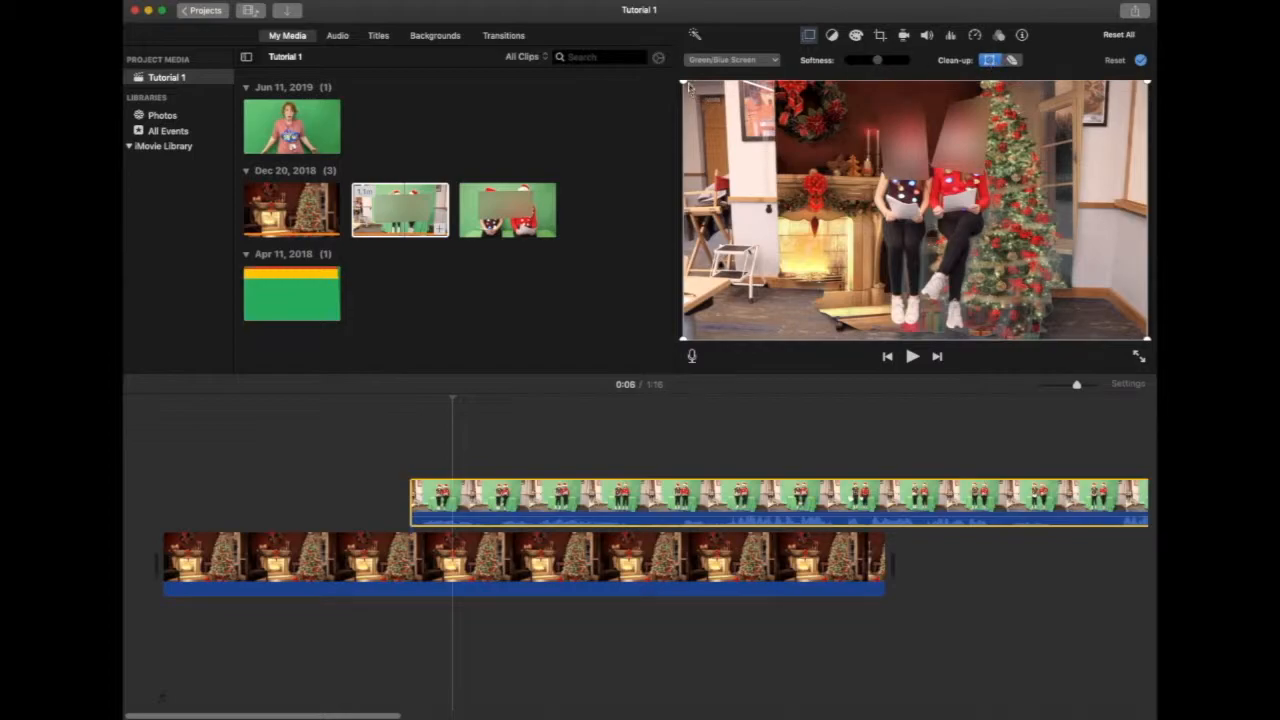
{"action": "left_click_drag", "start_coordinate": [683, 86], "coordinate": [783, 83]}
{"action": "left_click_drag", "start_coordinate": [685, 339], "coordinate": [796, 312]}
{"action": "left_click_drag", "start_coordinate": [838, 320], "coordinate": [838, 324]}
{"action": "left_click_drag", "start_coordinate": [1150, 338], "coordinate": [1019, 336]}
{"action": "left_click_drag", "start_coordinate": [1147, 84], "coordinate": [1020, 80]}
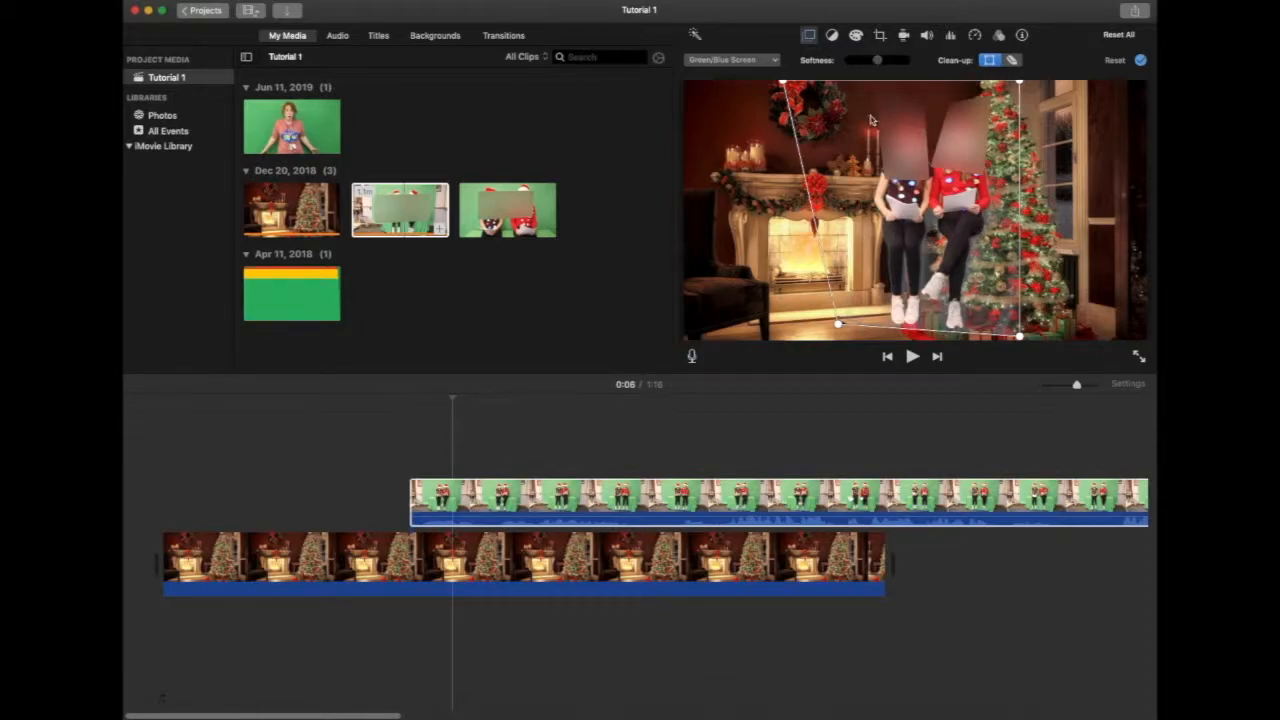
Reduce the overlay's keying softness to the minimum and check the composite further along the timeline
{"action": "left_click_drag", "start_coordinate": [879, 62], "coordinate": [827, 64]}
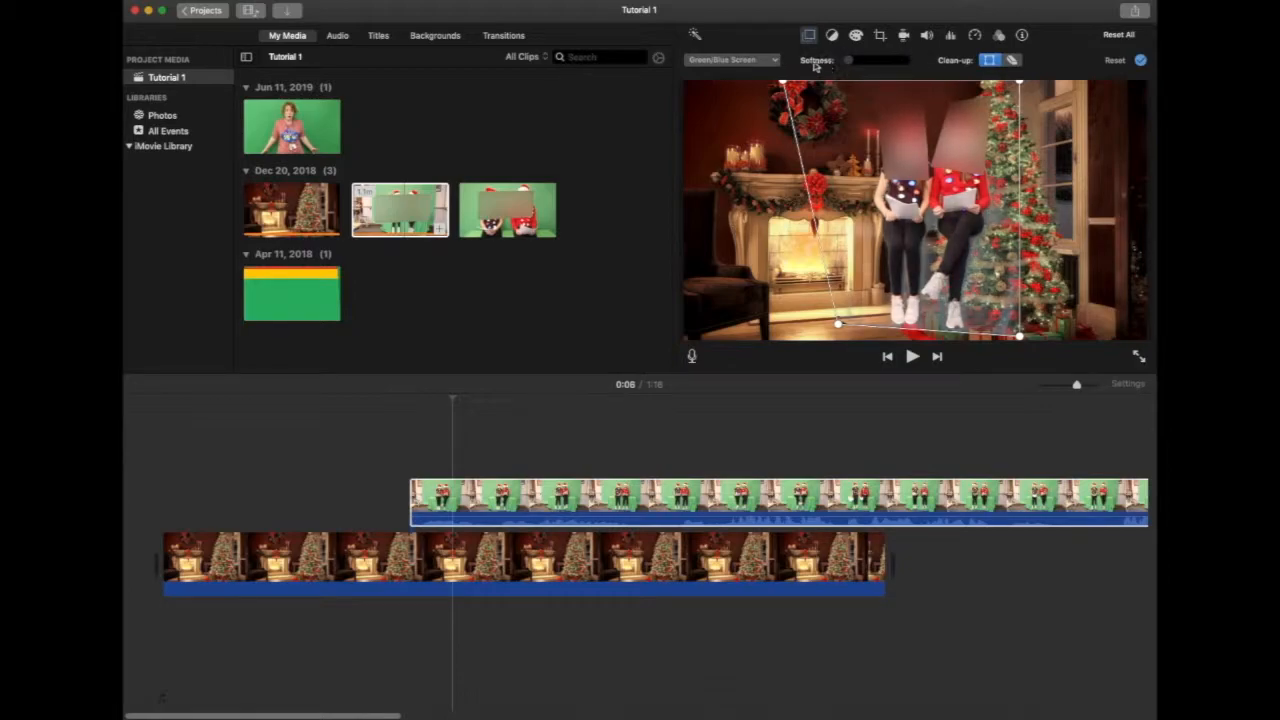
{"action": "left_click", "coordinate": [583, 437]}
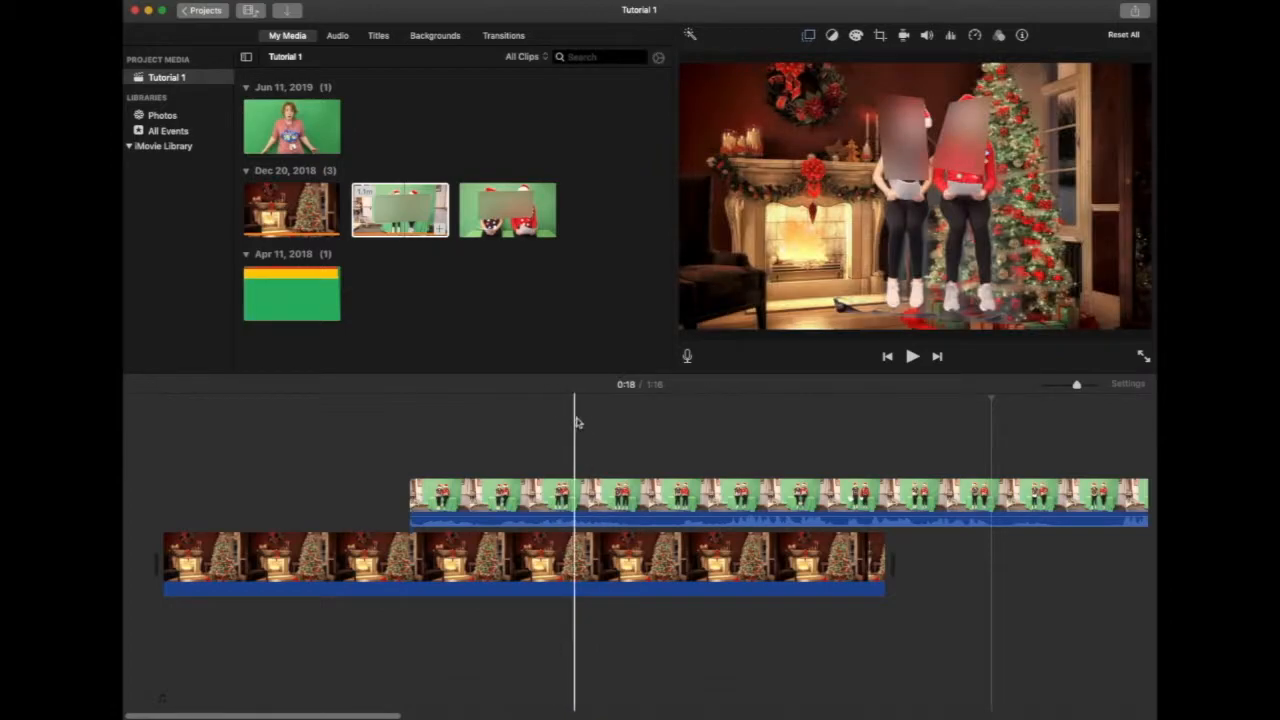
{"action": "left_click", "coordinate": [600, 406]}
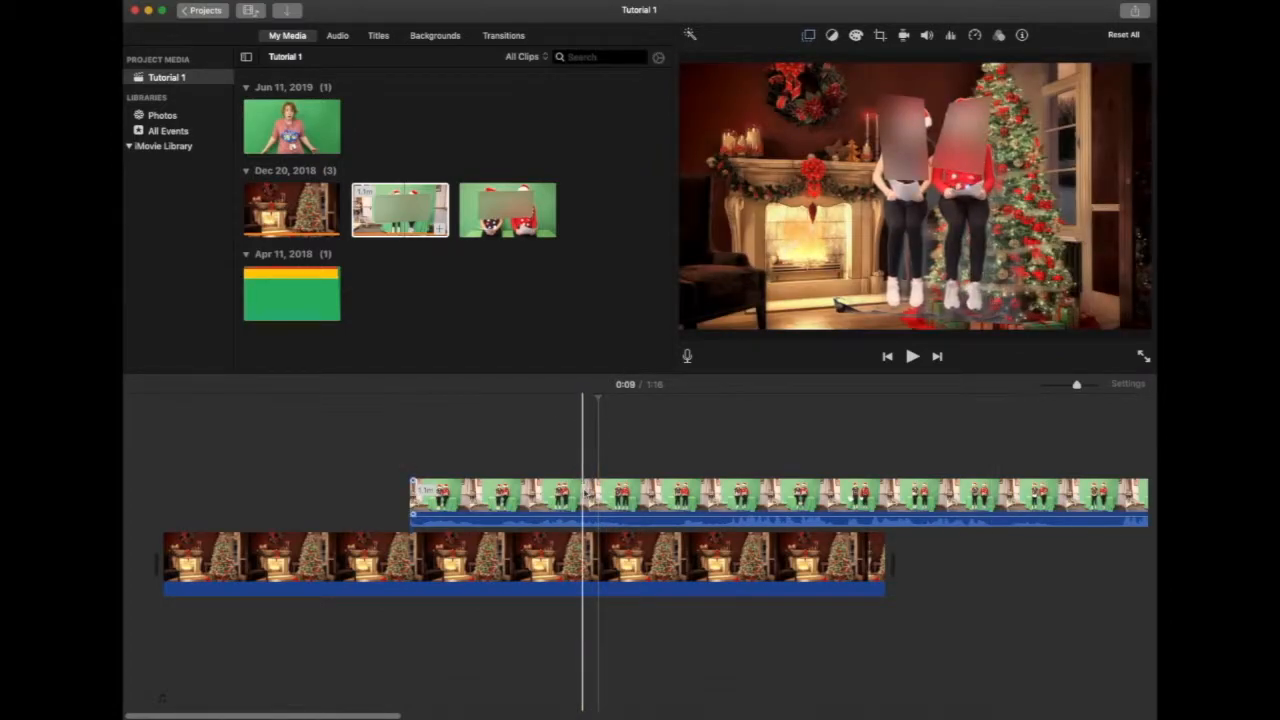
{"action": "left_click", "coordinate": [585, 495]}
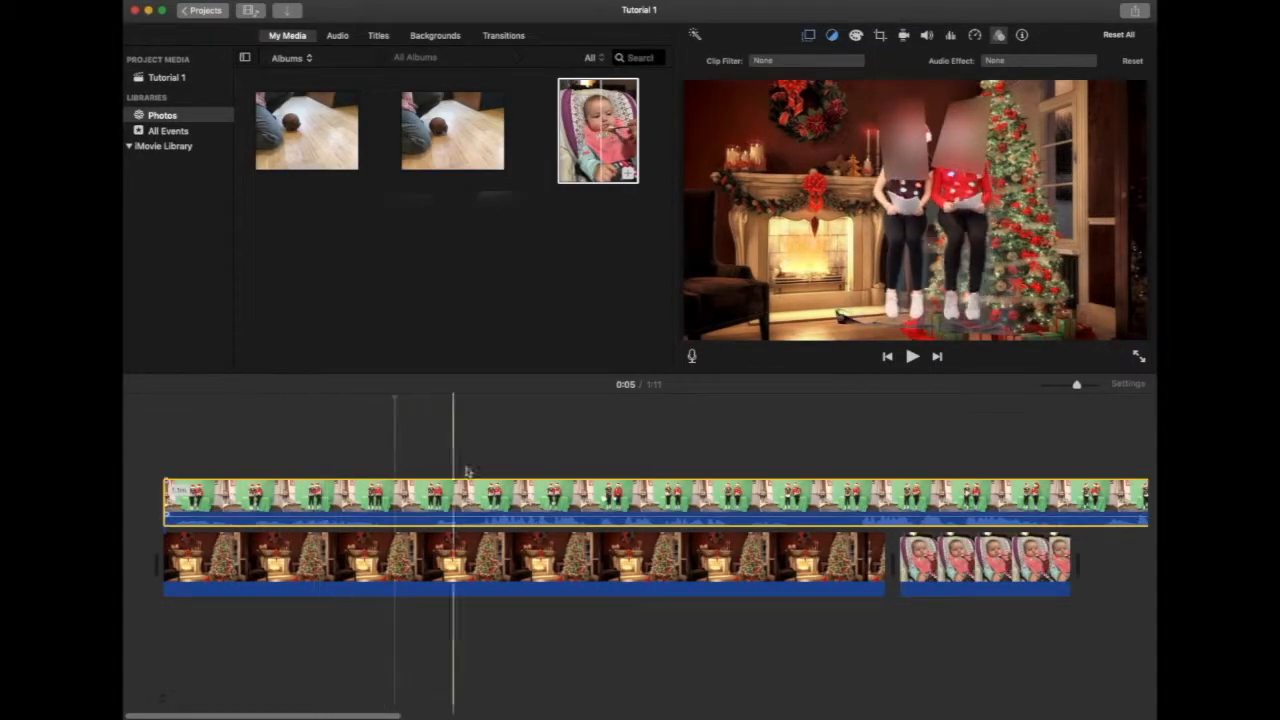
Replace the overlay of the two seated people with the Jun 11, 2019 green-screen clip, aligned to the fireplace clip's start
{"action": "left_click_drag", "start_coordinate": [427, 508], "coordinate": [395, 516]}
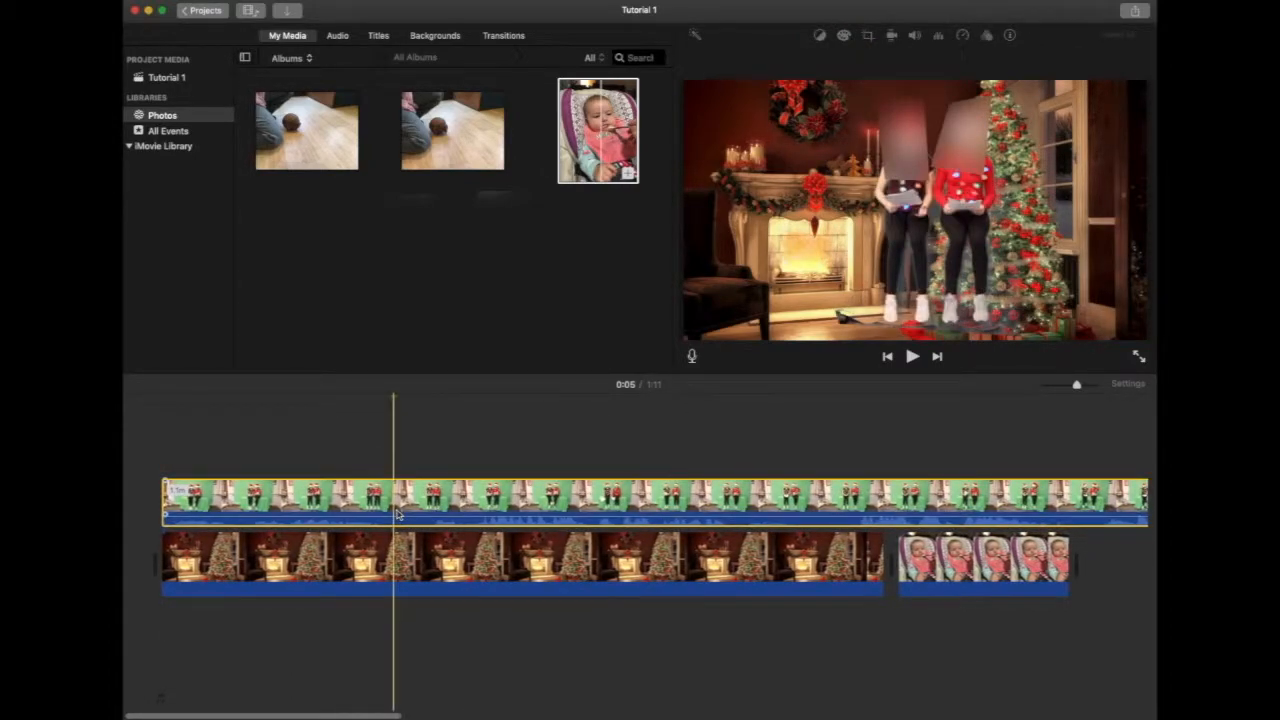
{"action": "left_click", "coordinate": [483, 562]}
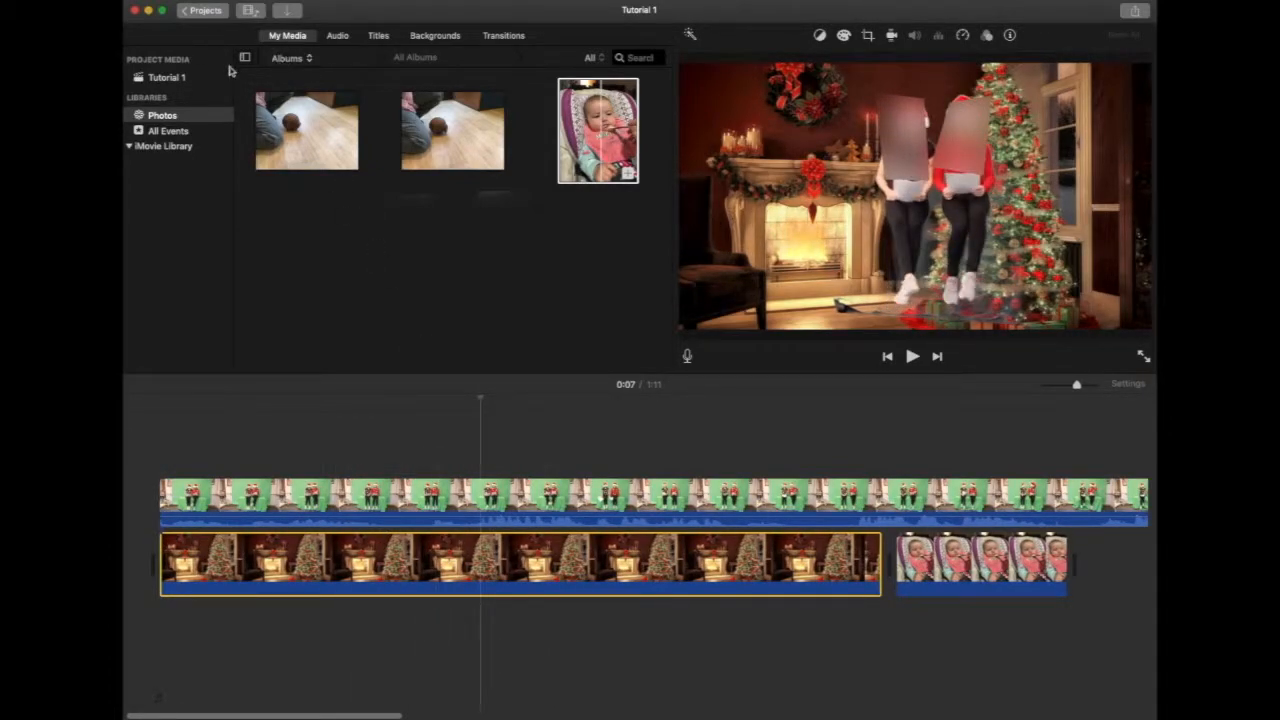
{"action": "left_click", "coordinate": [172, 78]}
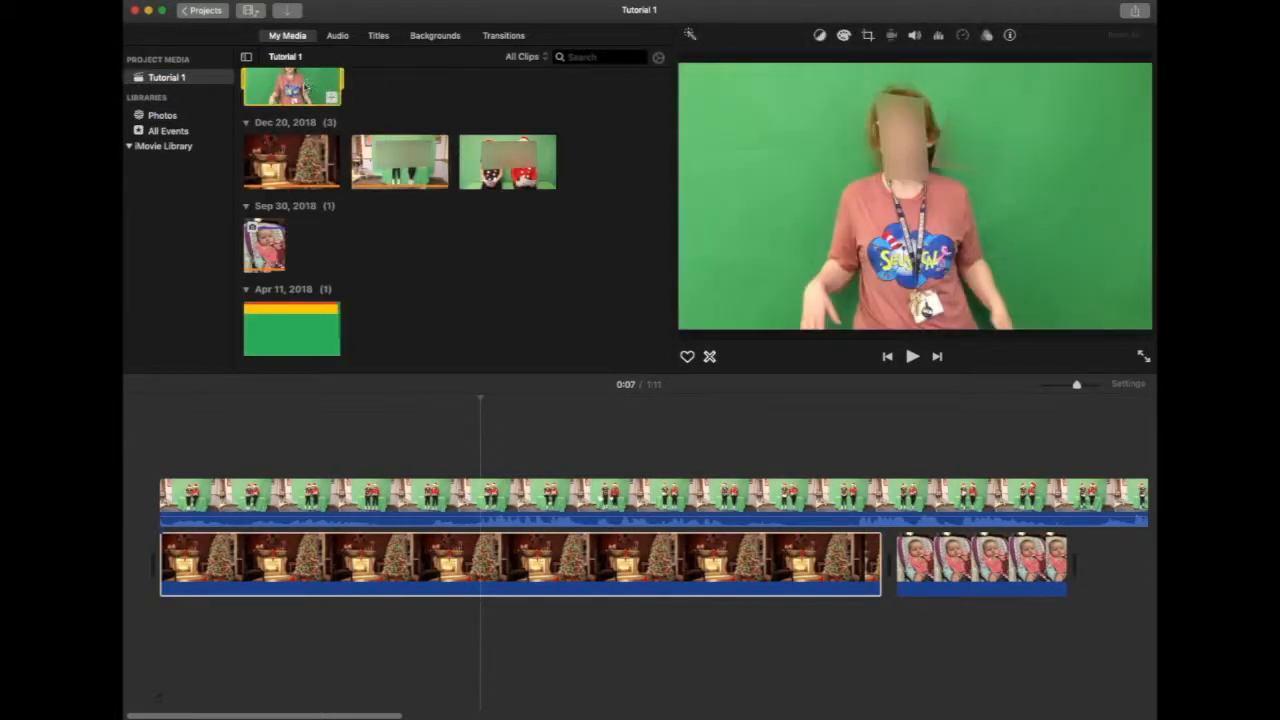
{"action": "left_click", "coordinate": [350, 495]}
{"action": "key", "text": "Delete"}
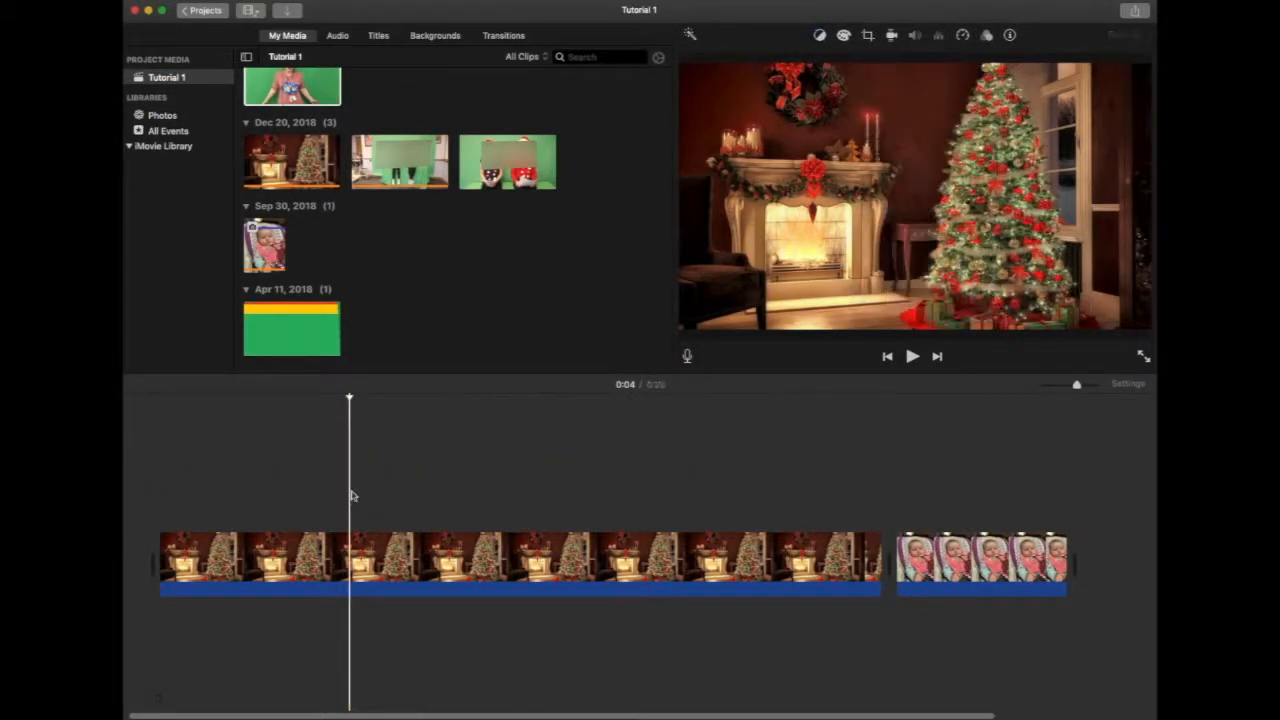
{"action": "left_click_drag", "start_coordinate": [376, 249], "coordinate": [300, 495]}
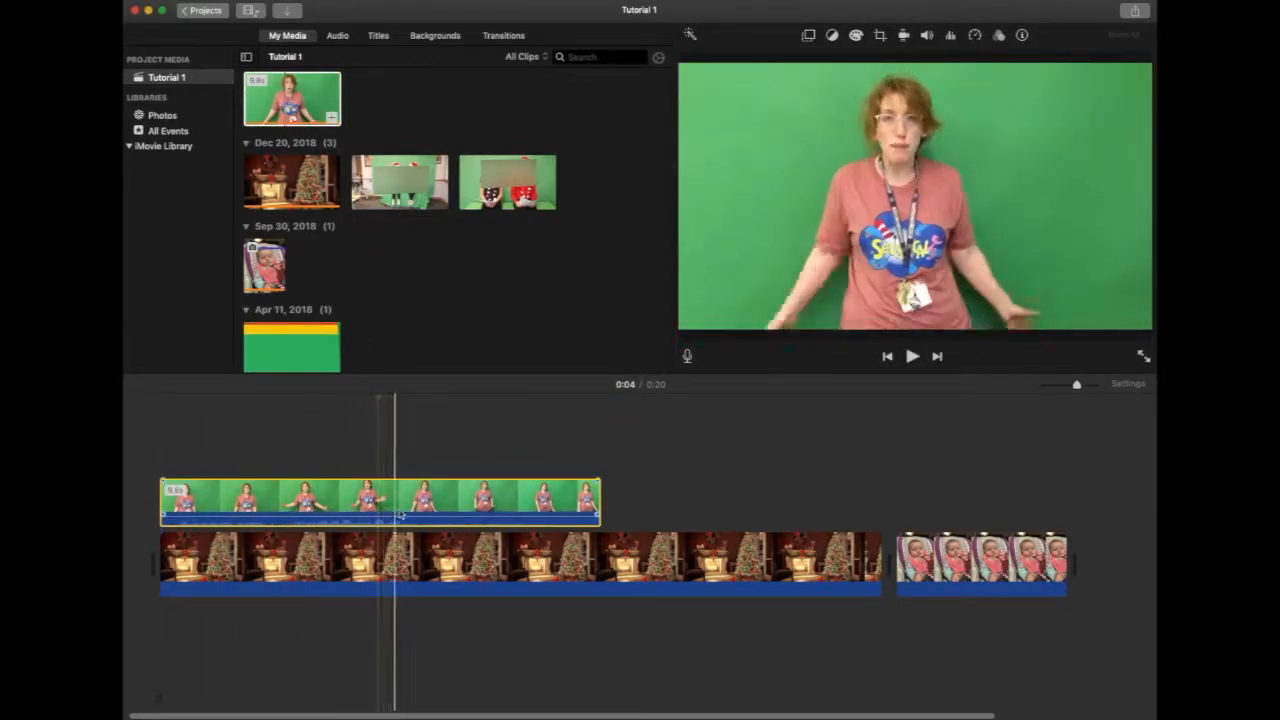
Set the new overlay clip's video overlay mode to Green/Blue Screen
{"action": "left_click", "coordinate": [808, 36]}
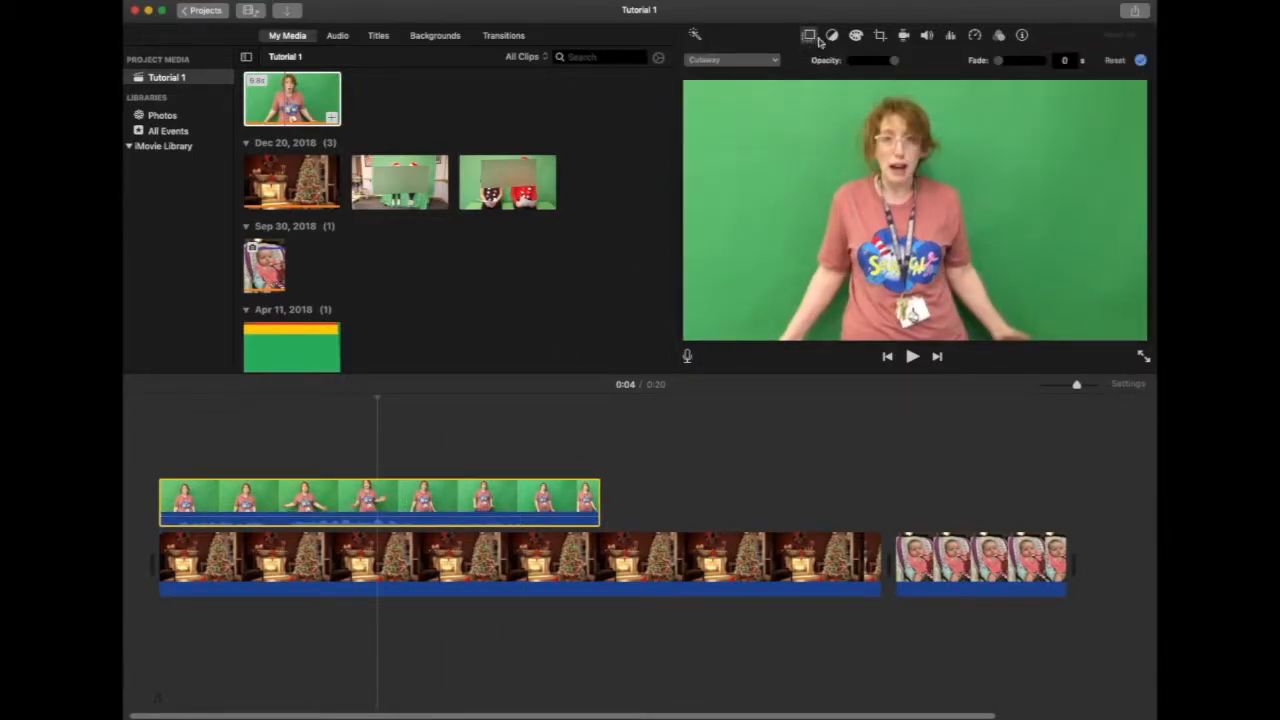
{"action": "left_click", "coordinate": [740, 60]}
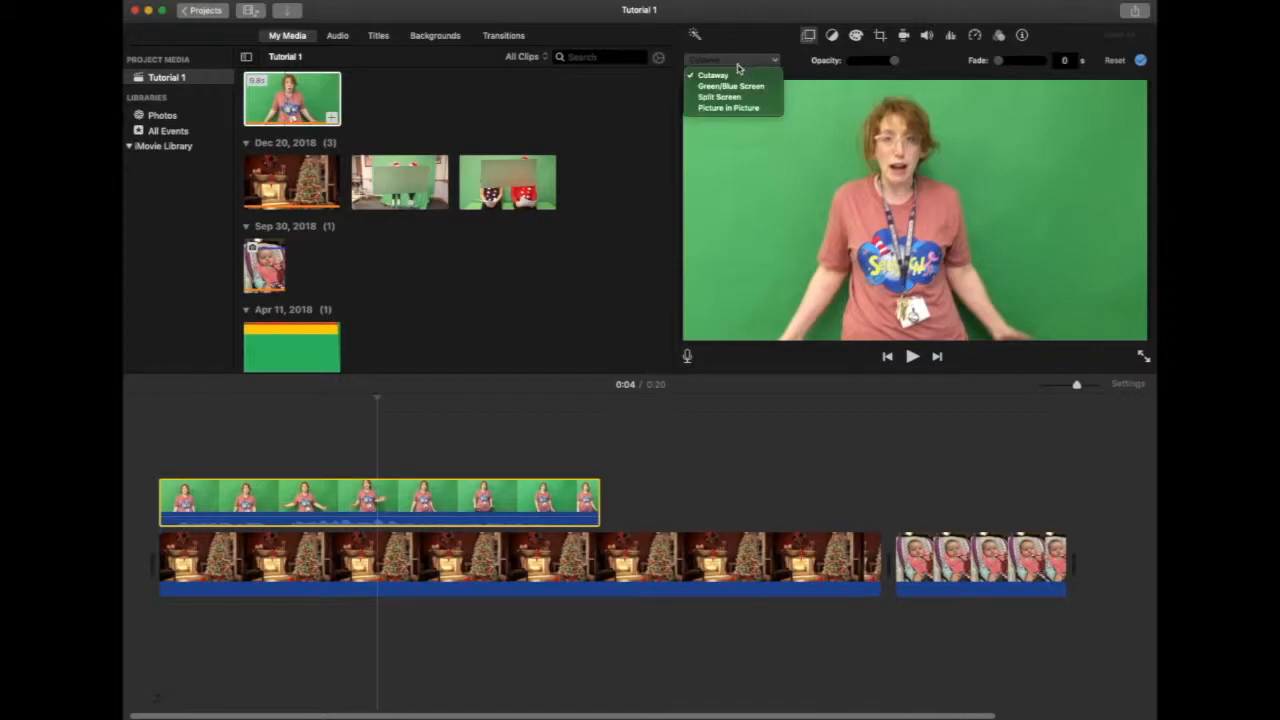
{"action": "left_click", "coordinate": [727, 88]}
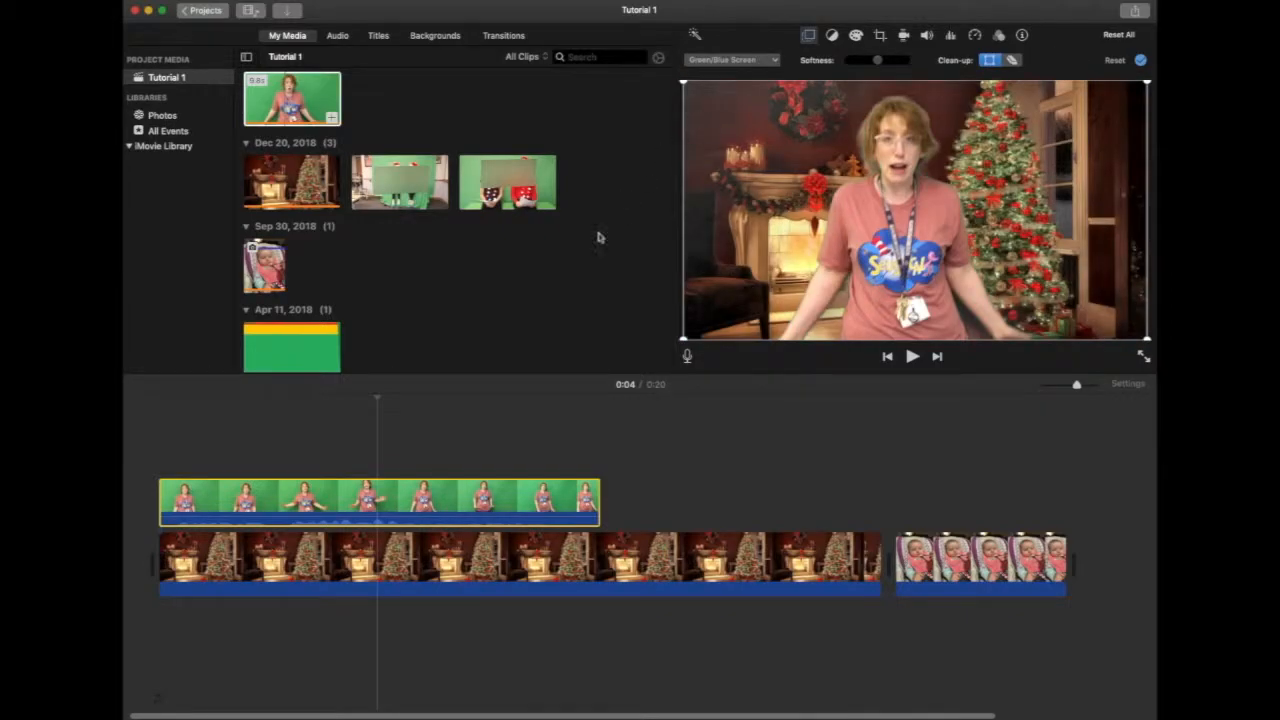
Play the green-screen composite from the beginning of the project and stop at about 0:07
{"action": "left_click_drag", "start_coordinate": [375, 406], "coordinate": [150, 462]}
{"action": "left_click", "coordinate": [168, 399]}
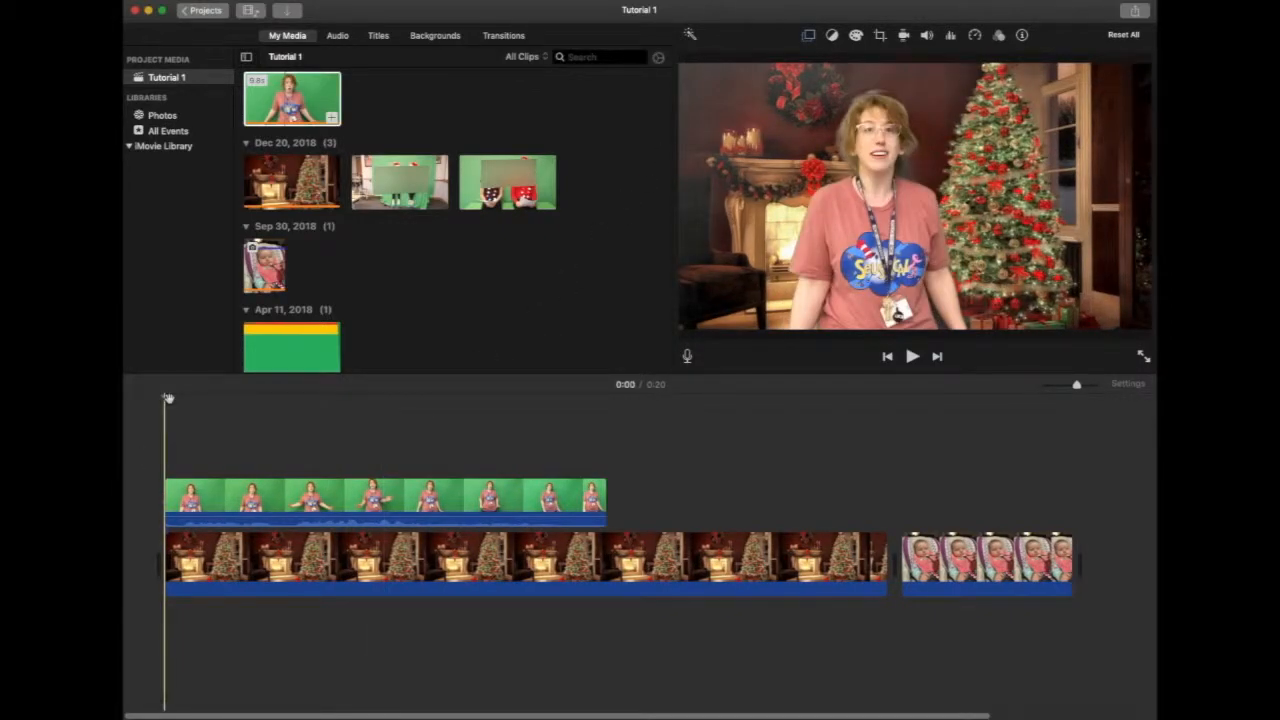
{"action": "key", "text": "space"}
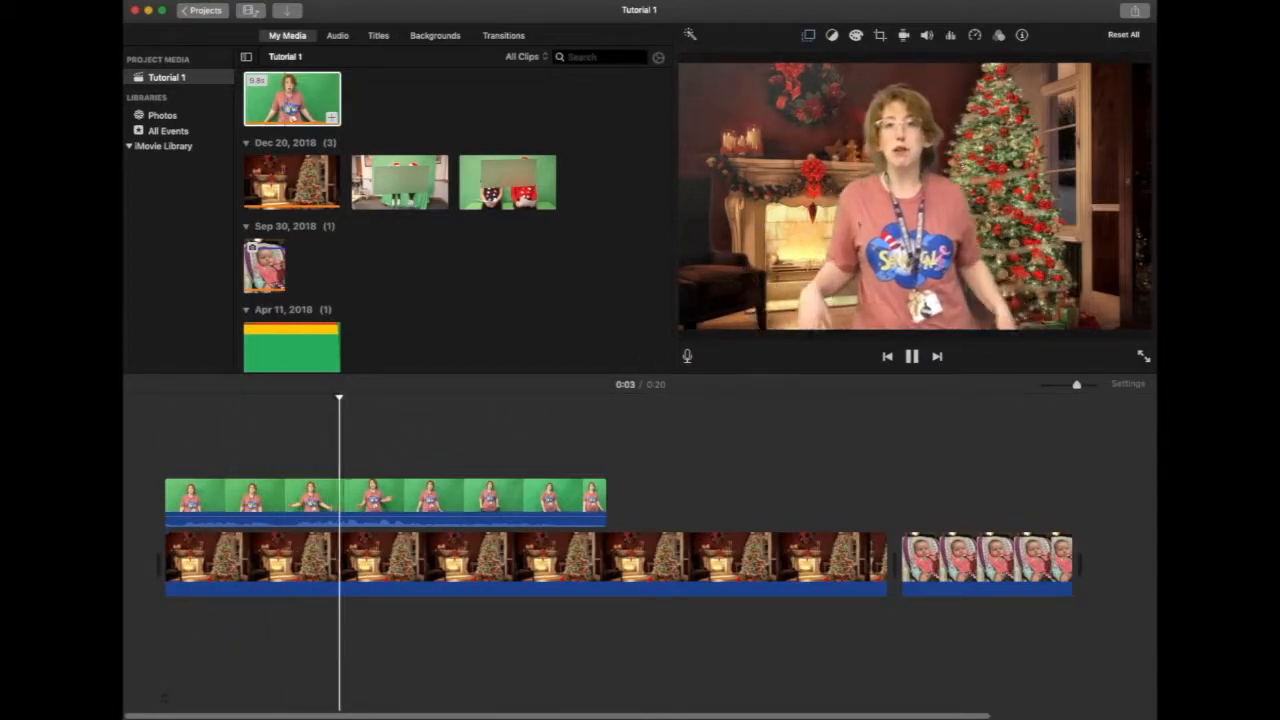
{"action": "left_click", "coordinate": [338, 524]}
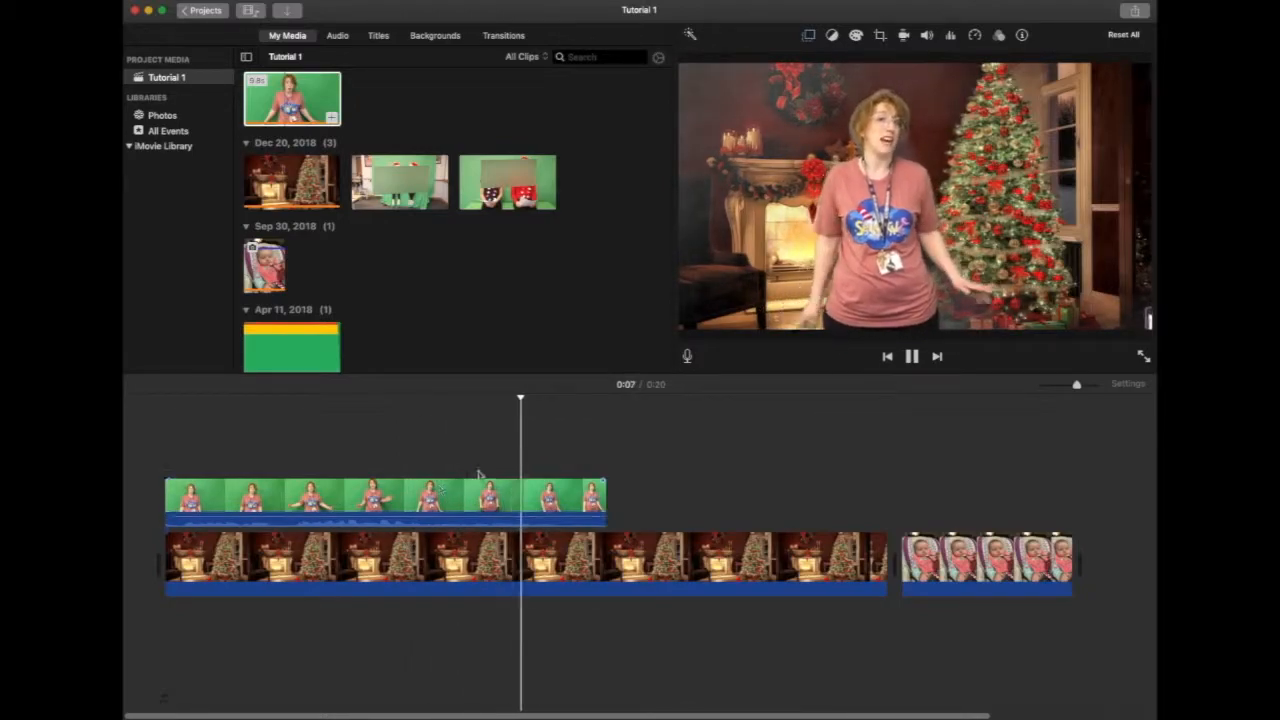
{"action": "left_click", "coordinate": [524, 492]}
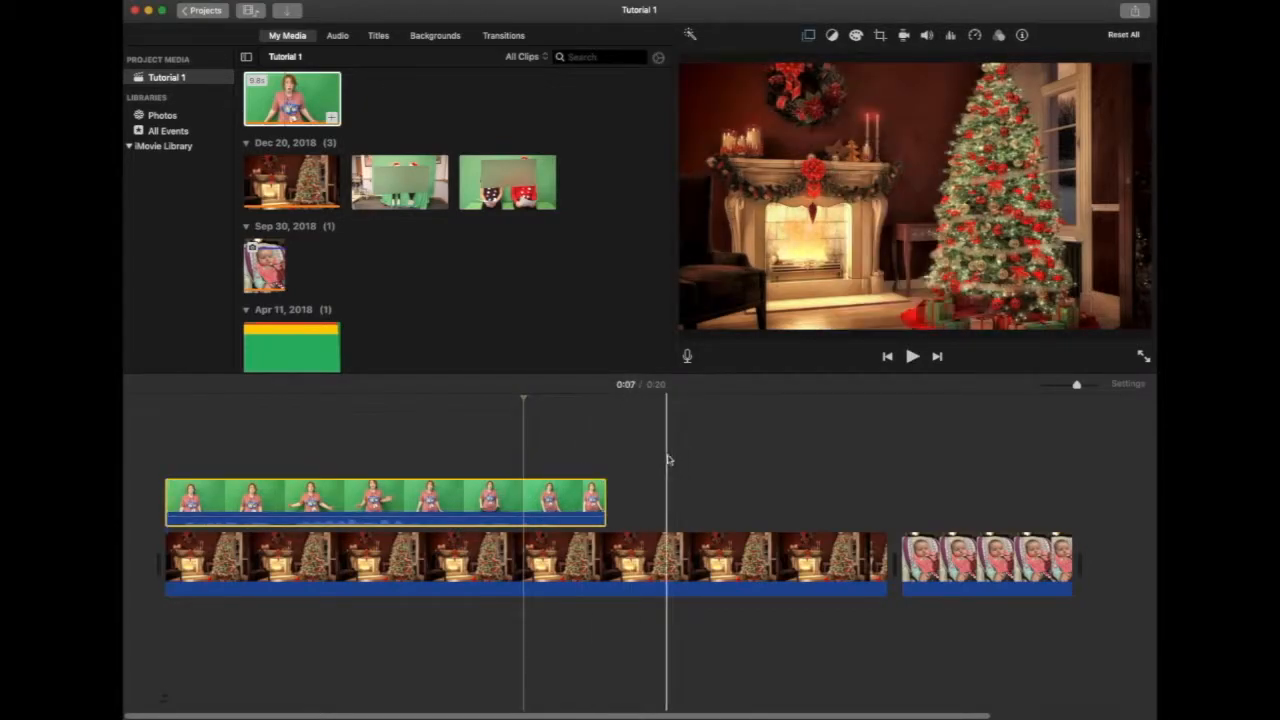